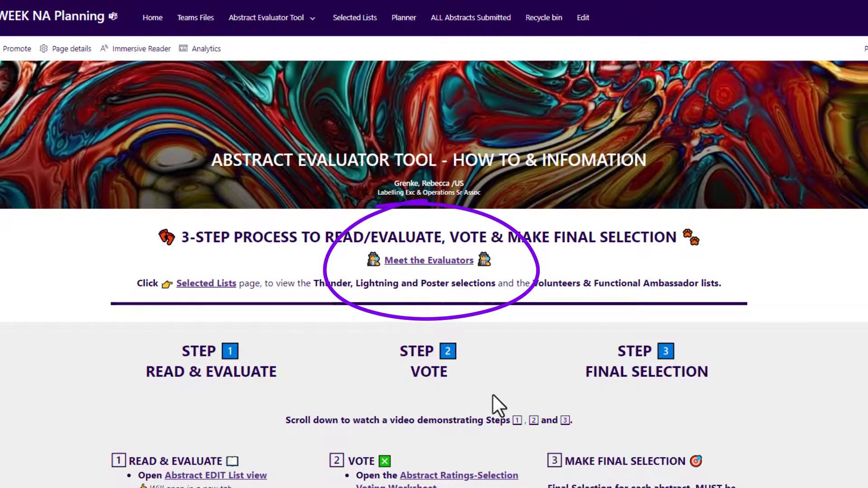
- Review the evaluators table and the three-step read, vote and final selection instructions on the how-to page
{"action": "left_click", "coordinate": [464, 267]}
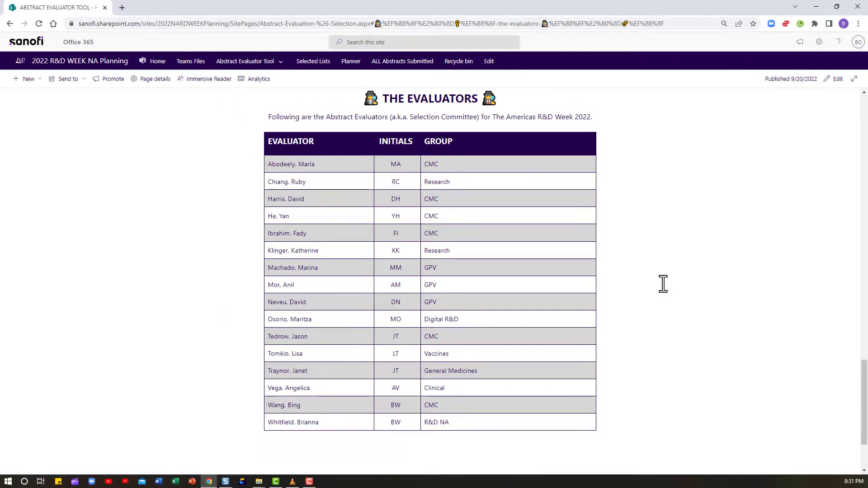
{"action": "scroll", "coordinate": [663, 283], "scroll_direction": "down", "scroll_amount": 2}
{"action": "left_click", "coordinate": [651, 417]}
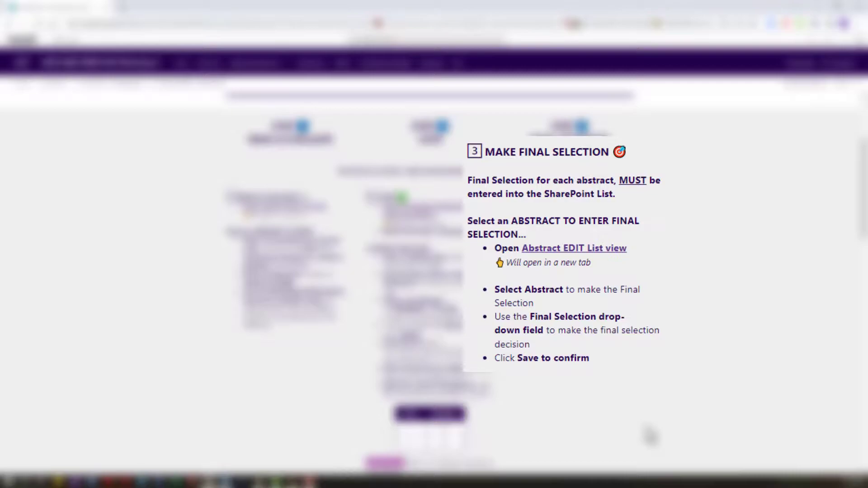
{"action": "scroll", "coordinate": [646, 427], "scroll_direction": "down", "scroll_amount": 10}
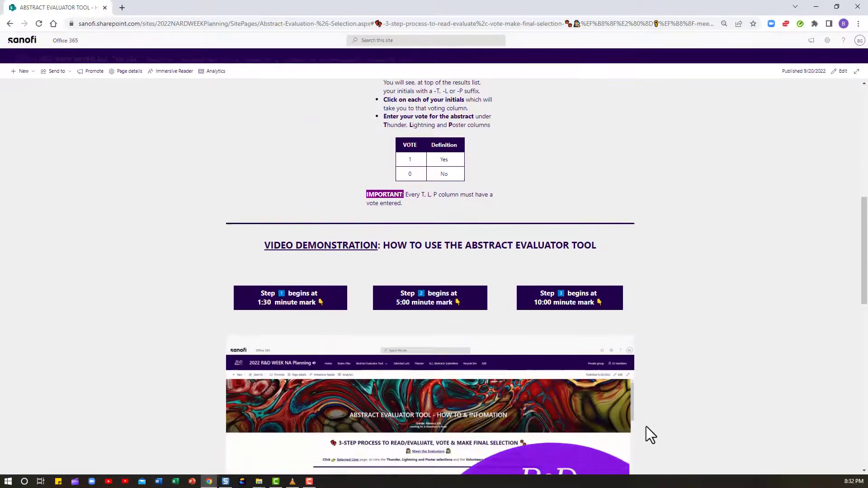
{"action": "scroll", "coordinate": [647, 426], "scroll_direction": "down", "scroll_amount": 1}
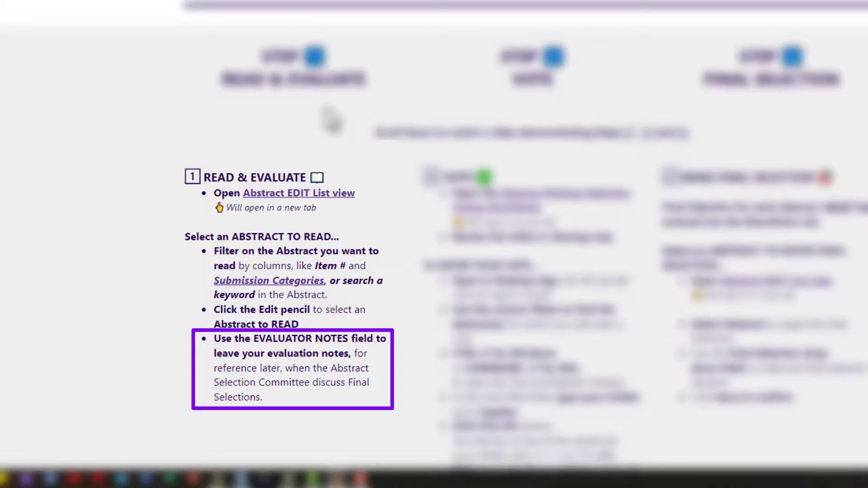
- Open the Abstract EDIT list view and filter the ITEM column to items 16 and 18
{"action": "left_click", "coordinate": [343, 194]}
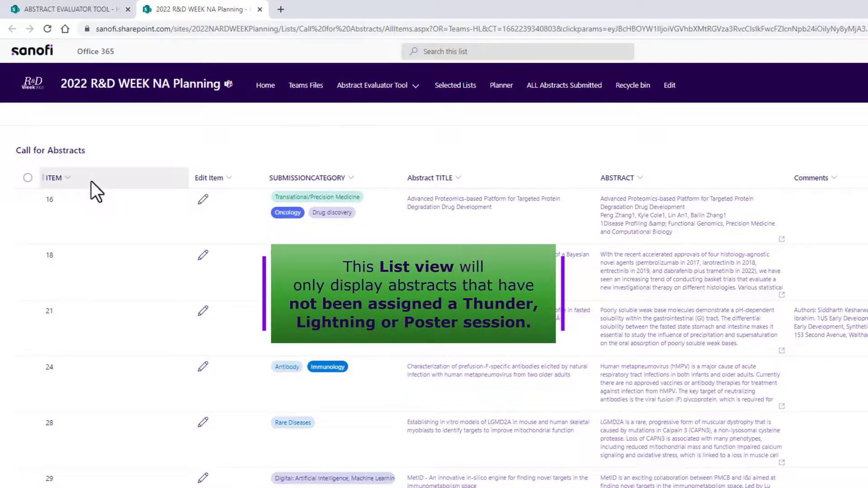
{"action": "left_click", "coordinate": [66, 178]}
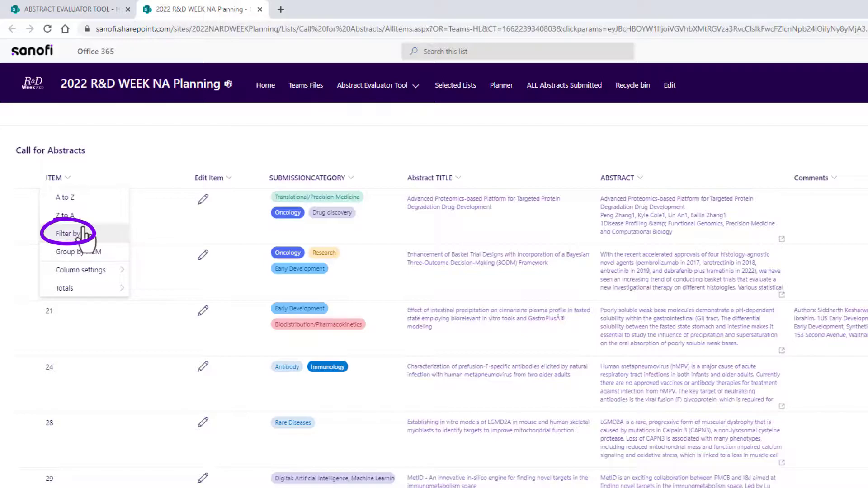
{"action": "left_click", "coordinate": [83, 233]}
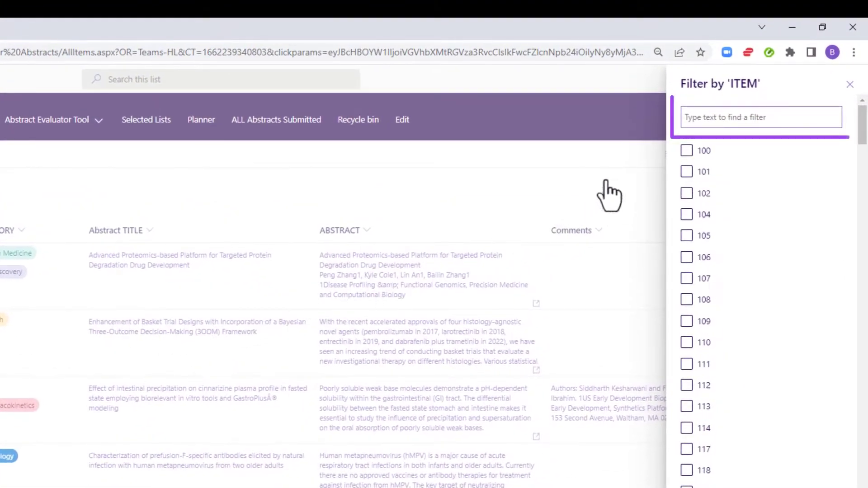
{"action": "left_click", "coordinate": [745, 88]}
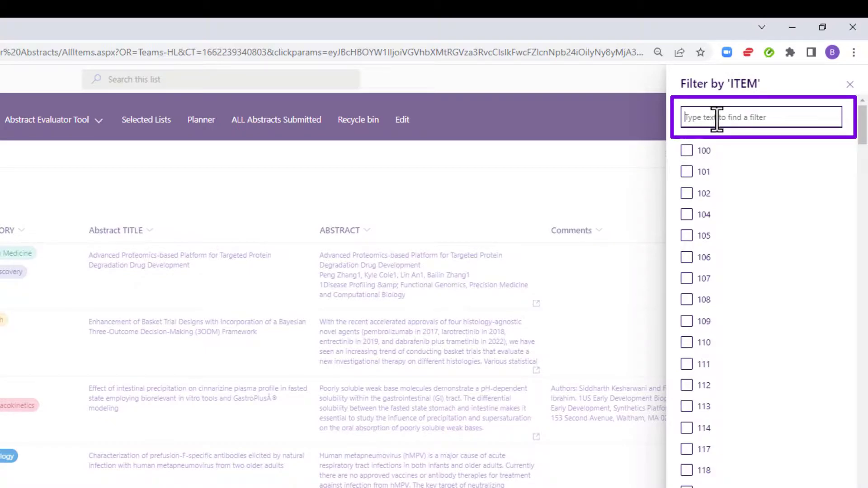
{"action": "type", "text": "16"}
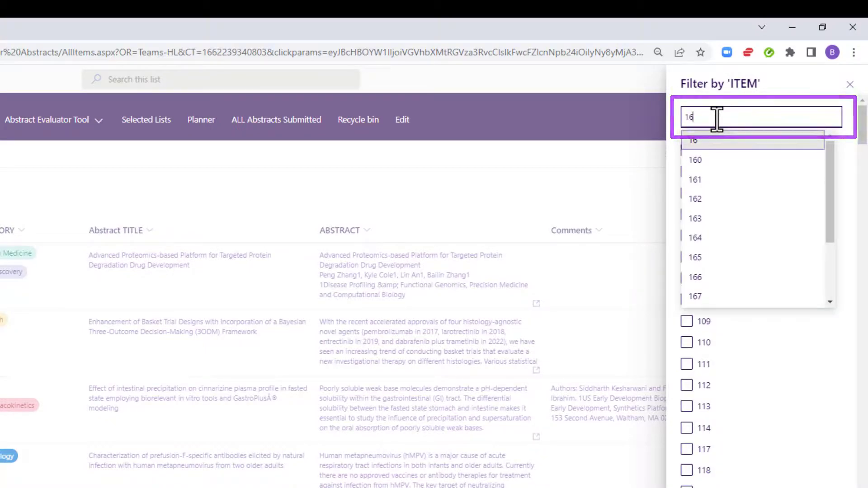
{"action": "key", "text": "Return"}
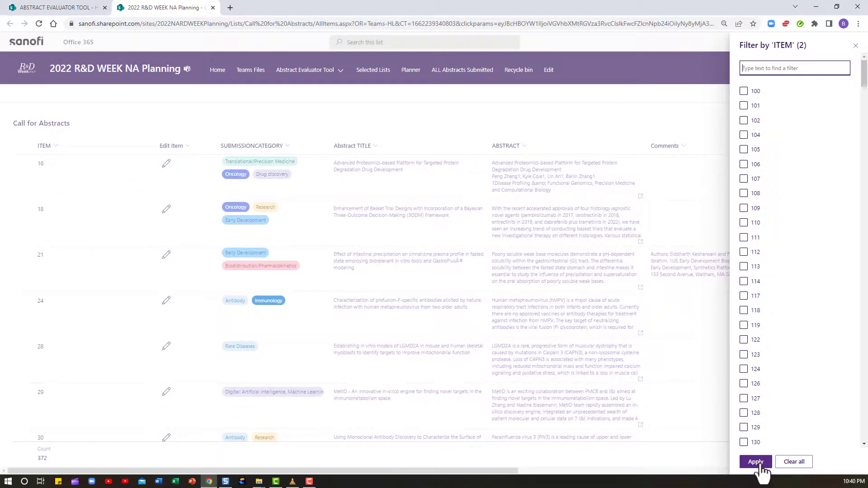
{"action": "left_click", "coordinate": [755, 462]}
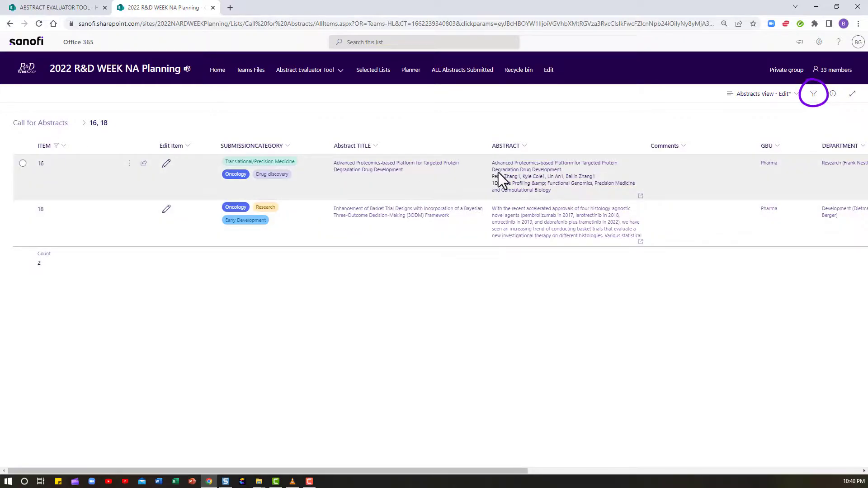
- Clear all filters from the Call for Abstracts list and close the filters pane
{"action": "left_click", "coordinate": [813, 95]}
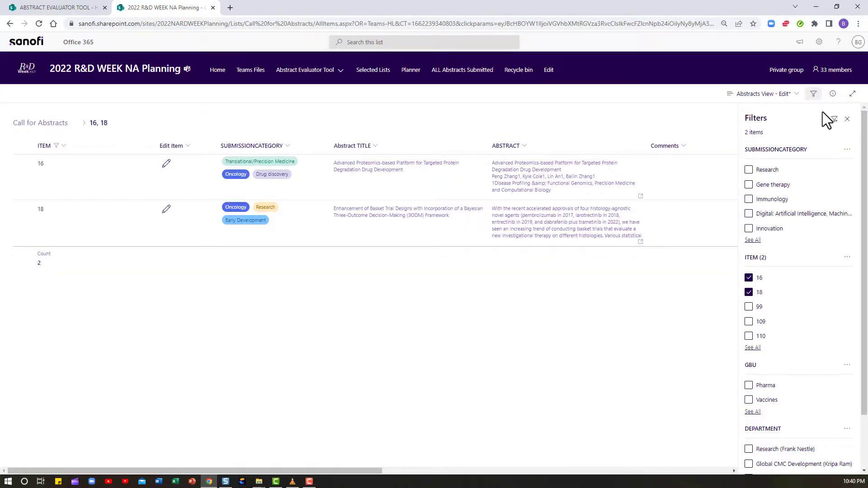
{"action": "left_click", "coordinate": [834, 119]}
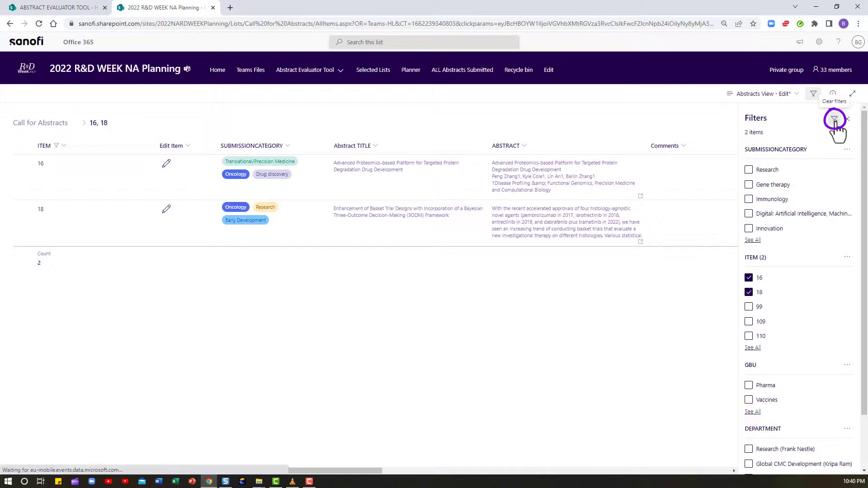
{"action": "left_click", "coordinate": [847, 119]}
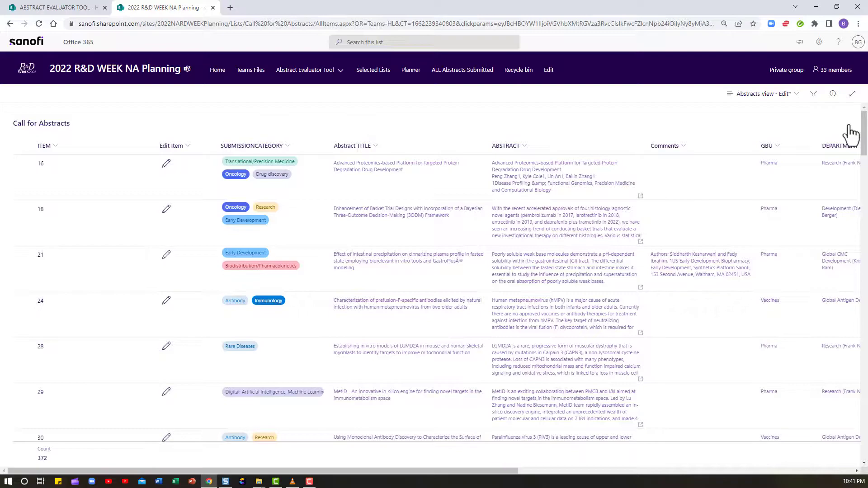
- Filter the list's SUBMISSIONCATEGORY column to Translational/Precision Medicine
{"action": "scroll", "coordinate": [850, 133], "scroll_direction": "right", "scroll_amount": 10}
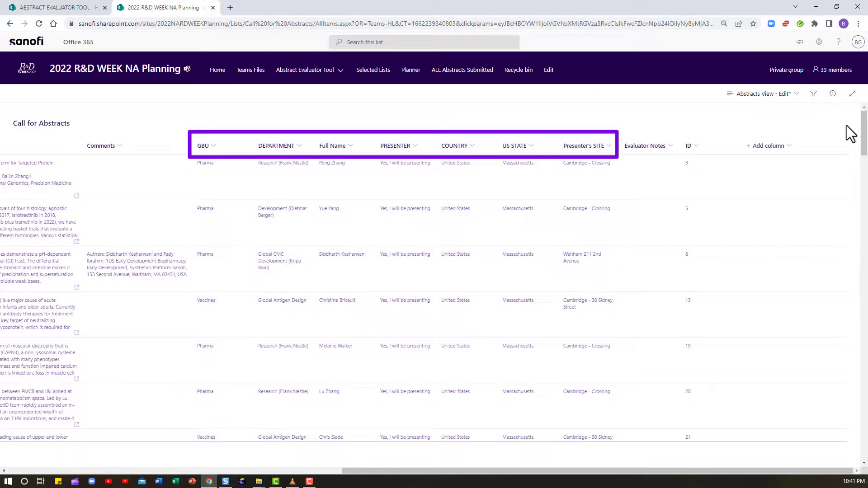
{"action": "scroll", "coordinate": [846, 125], "scroll_direction": "left", "scroll_amount": 10}
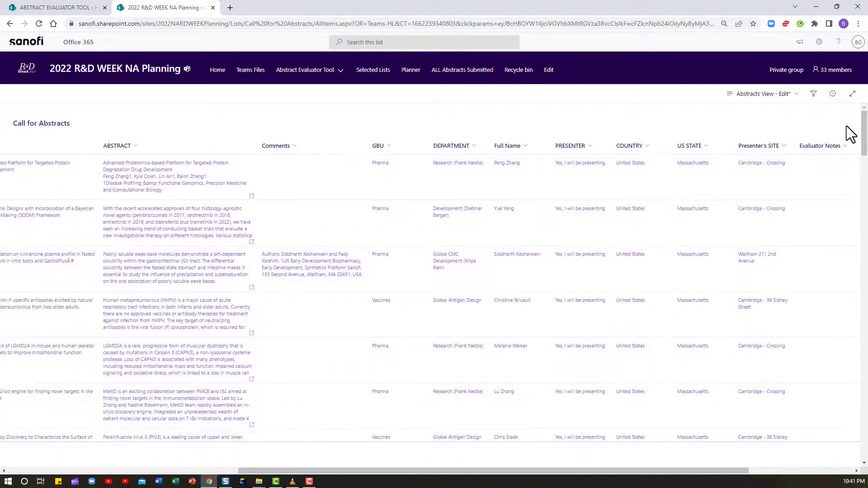
{"action": "scroll", "coordinate": [846, 125], "scroll_direction": "left", "scroll_amount": 4}
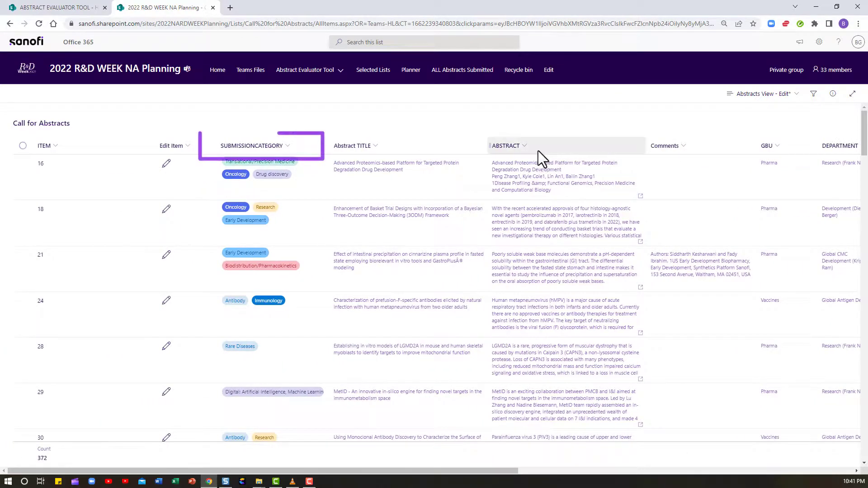
{"action": "left_click", "coordinate": [294, 147]}
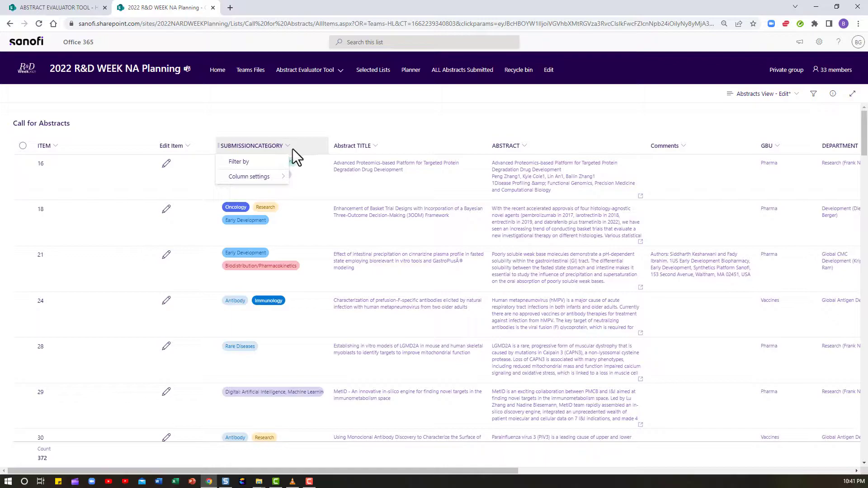
{"action": "left_click", "coordinate": [267, 163]}
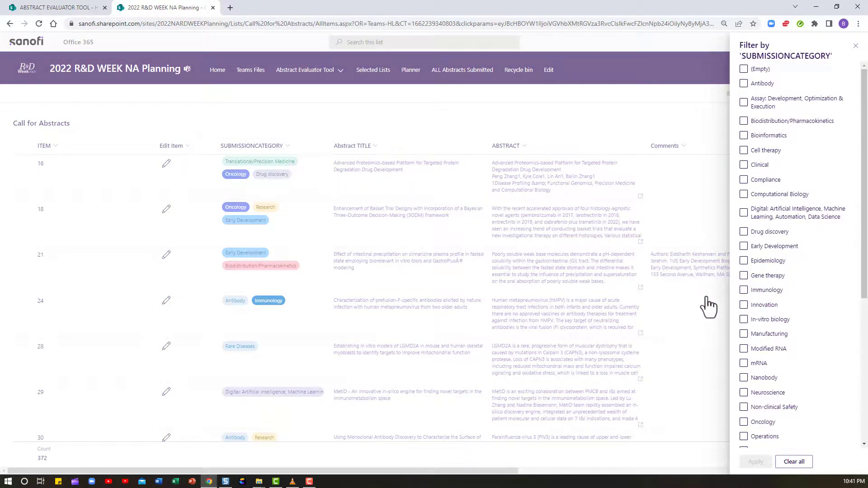
{"action": "scroll", "coordinate": [836, 374], "scroll_direction": "down", "scroll_amount": 4}
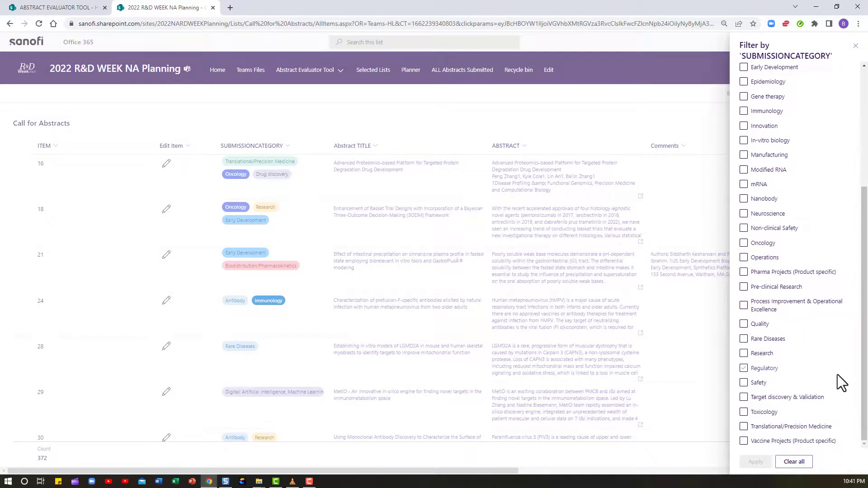
{"action": "left_click", "coordinate": [818, 398]}
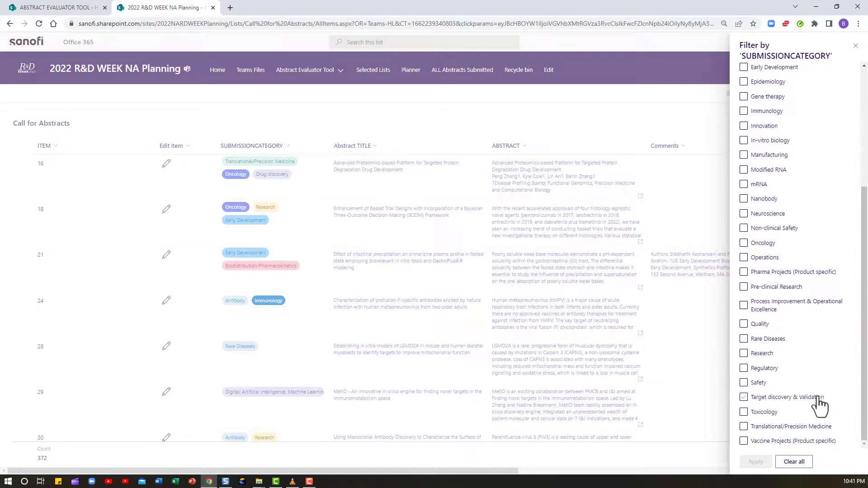
{"action": "left_click", "coordinate": [743, 427]}
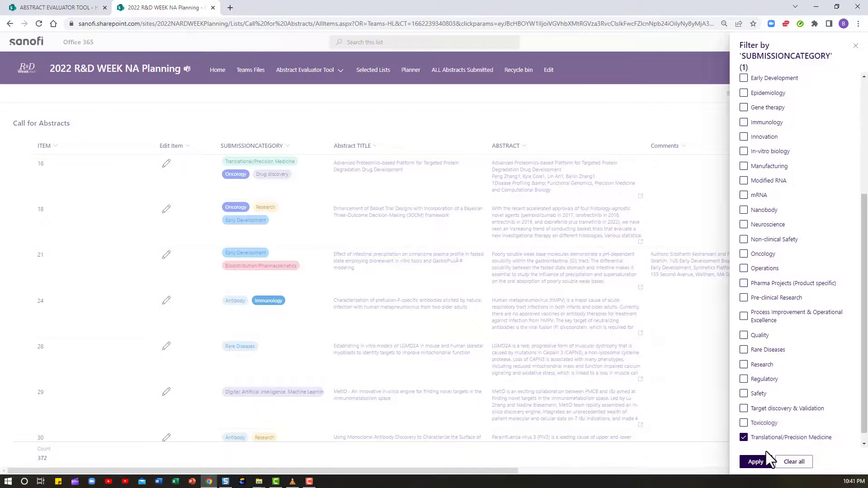
{"action": "left_click", "coordinate": [755, 461]}
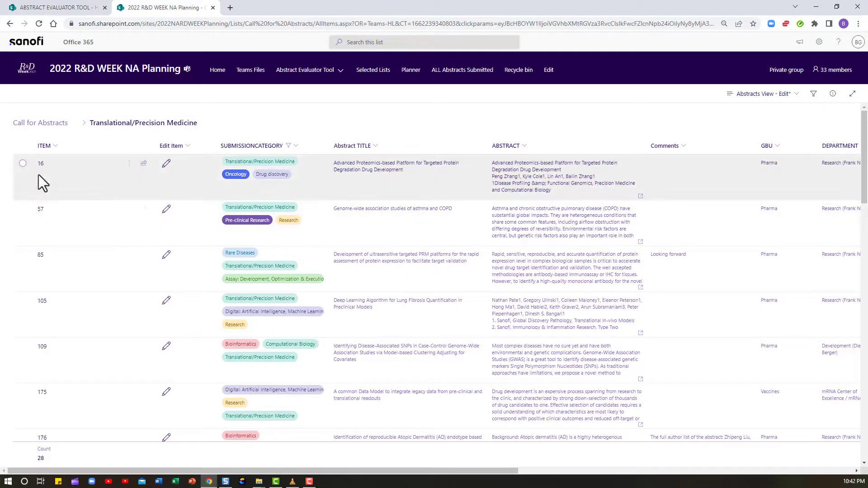
- Open item 16 in the Abstract Evaluator Tool form and read through its abstract
{"action": "left_click", "coordinate": [166, 174]}
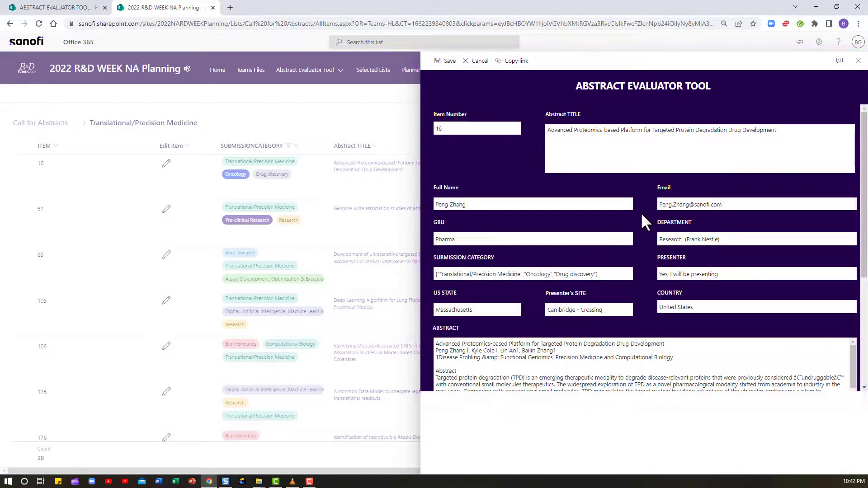
{"action": "scroll", "coordinate": [641, 212], "scroll_direction": "down", "scroll_amount": 3}
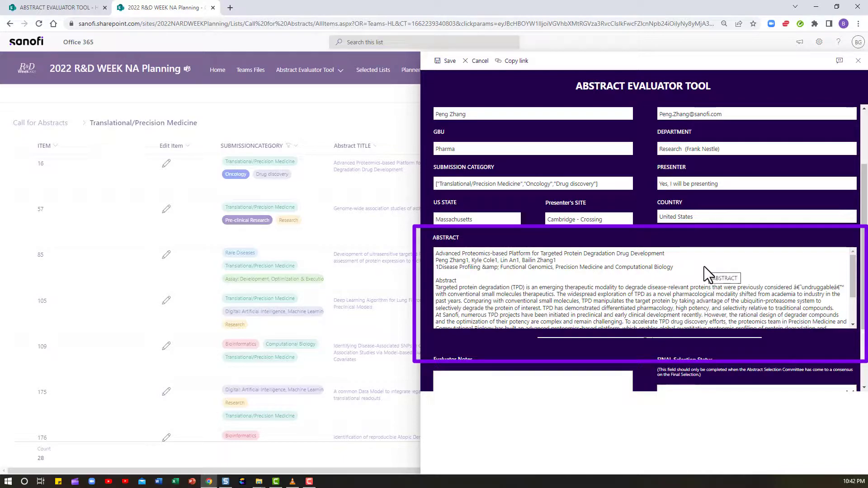
{"action": "key", "text": "ctrl+plus"}
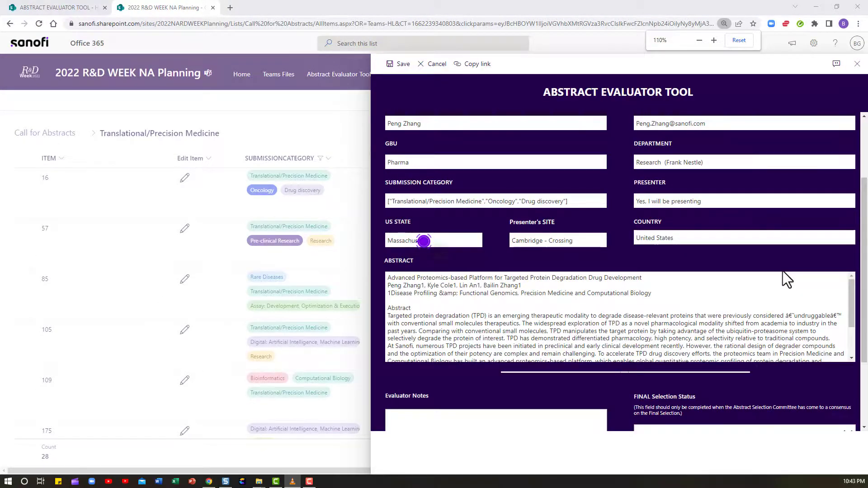
{"action": "scroll", "coordinate": [798, 321], "scroll_direction": "down", "scroll_amount": 3}
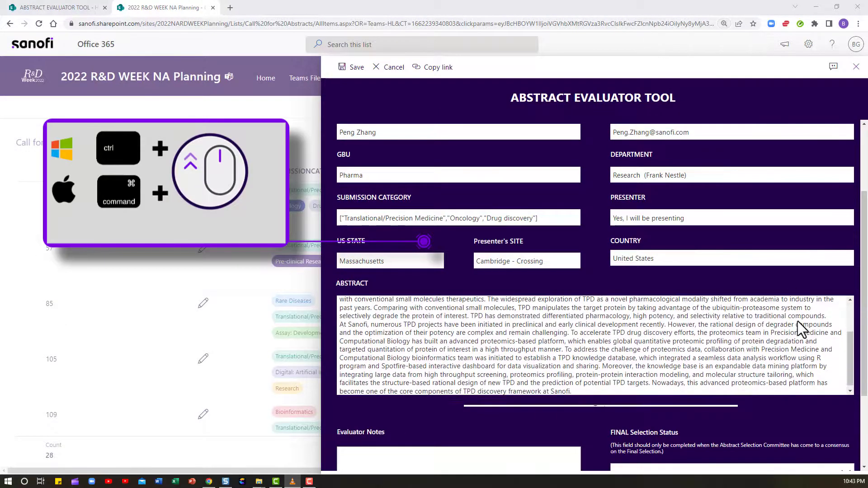
{"action": "scroll", "coordinate": [797, 321], "scroll_direction": "up", "scroll_amount": 5}
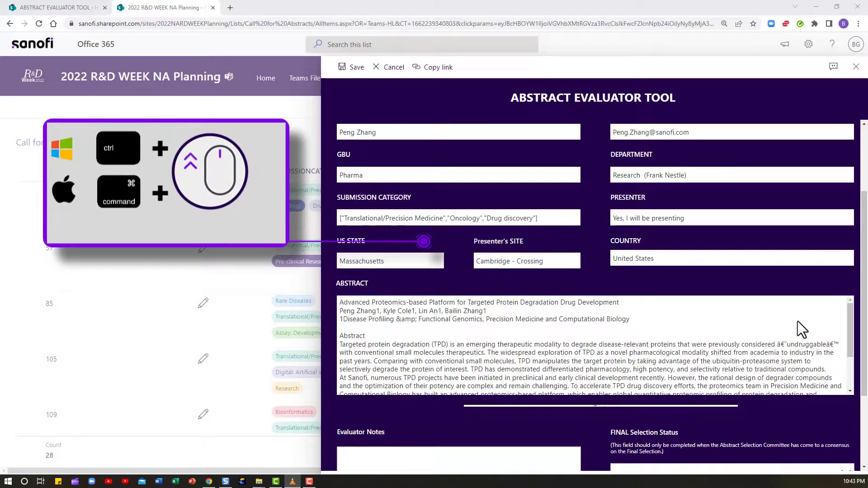
{"action": "key", "text": "ctrl+minus"}
{"action": "key", "text": "ctrl+minus"}
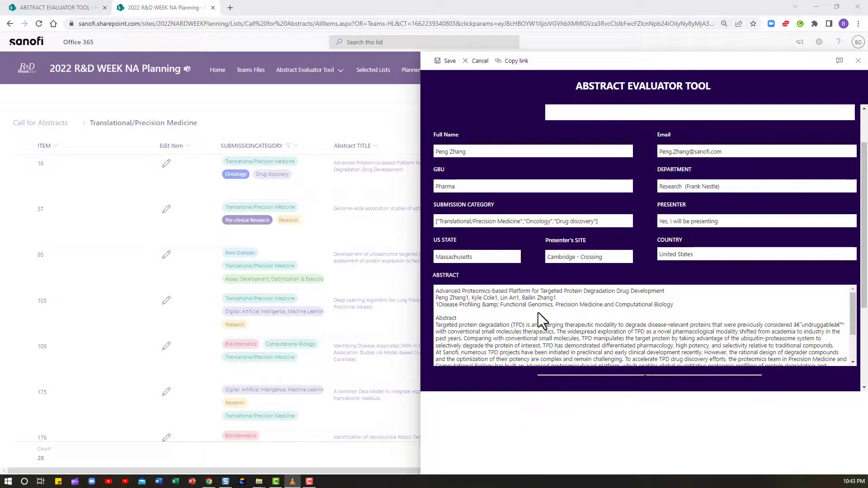
{"action": "scroll", "coordinate": [424, 357], "scroll_direction": "down", "scroll_amount": 3}
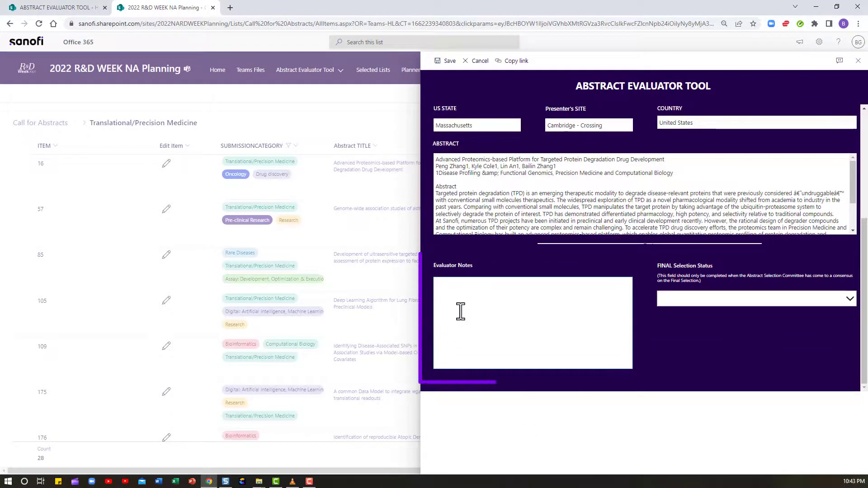
- Enter Evaluator Notes '9/21:' and, on a new line, the evaluator's initials with '- good for poster', then save
{"action": "left_click", "coordinate": [470, 291]}
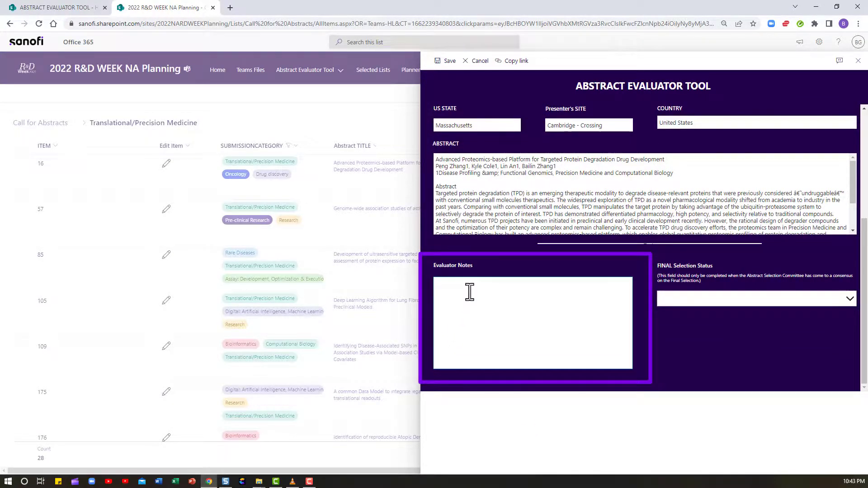
{"action": "type", "text": "9/21;"}
{"action": "key", "text": "Return"}
{"action": "type", "text": "RG- good for poster"}
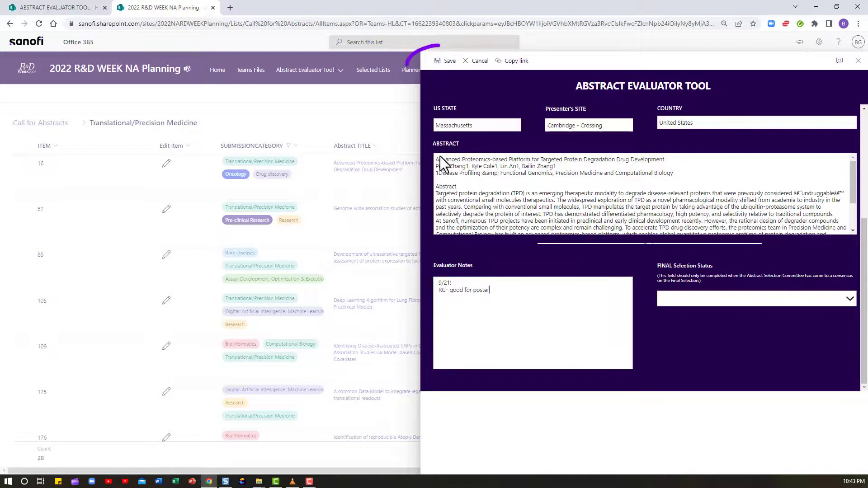
{"action": "left_click", "coordinate": [441, 66]}
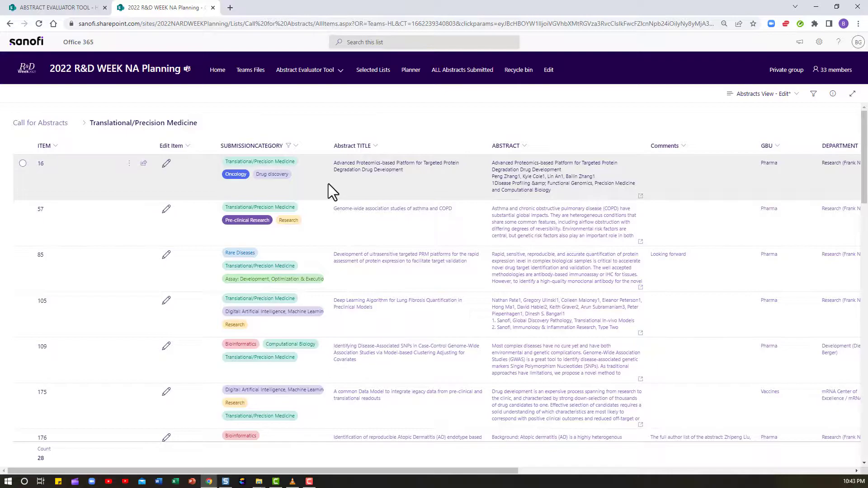
- Open STEP 2: Vote from the Abstract Evaluator Tool menu
{"action": "scroll", "coordinate": [329, 183], "scroll_direction": "right", "scroll_amount": 10}
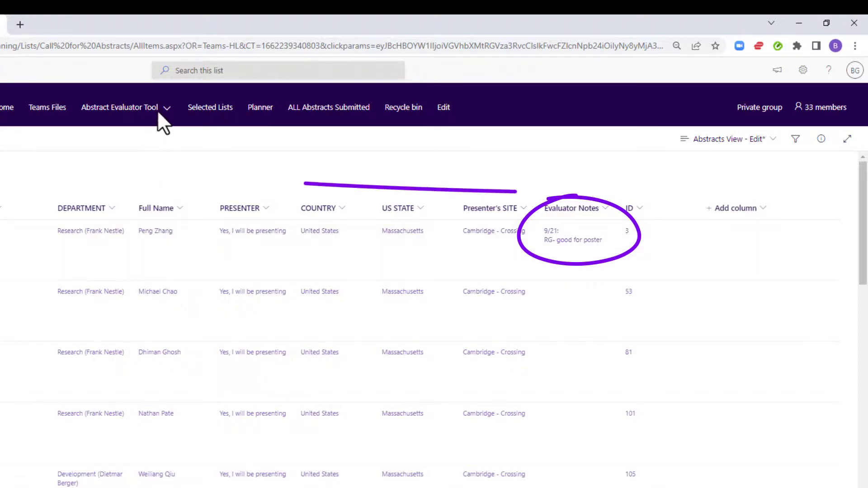
{"action": "left_click", "coordinate": [166, 108]}
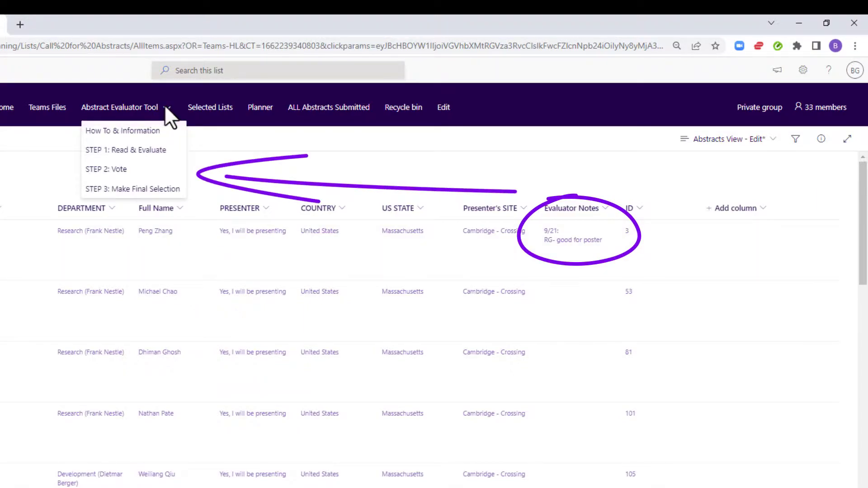
{"action": "left_click", "coordinate": [157, 172]}
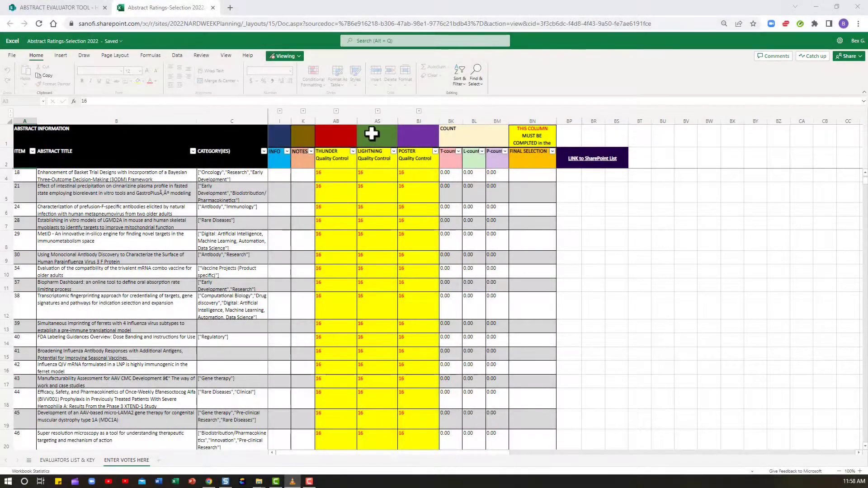
- Open the Abstract Ratings-Selection 2022 workbook in the Excel desktop app
{"action": "left_click", "coordinate": [296, 55]}
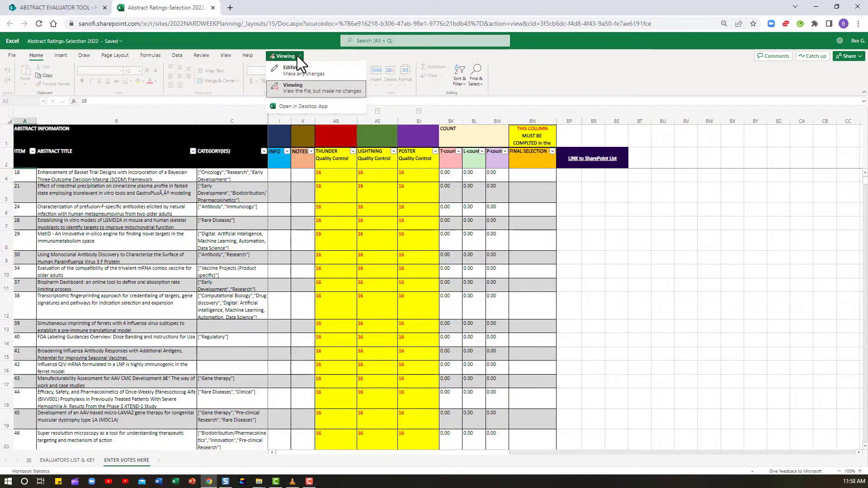
{"action": "left_click", "coordinate": [308, 107]}
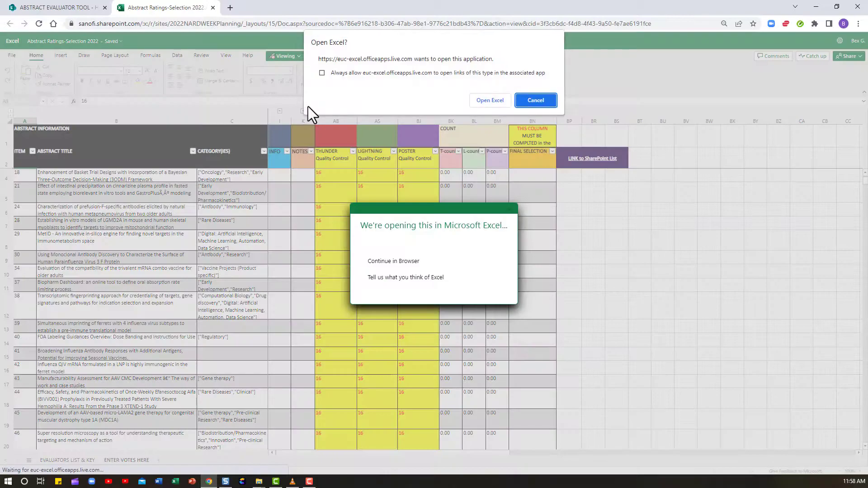
{"action": "left_click", "coordinate": [489, 100]}
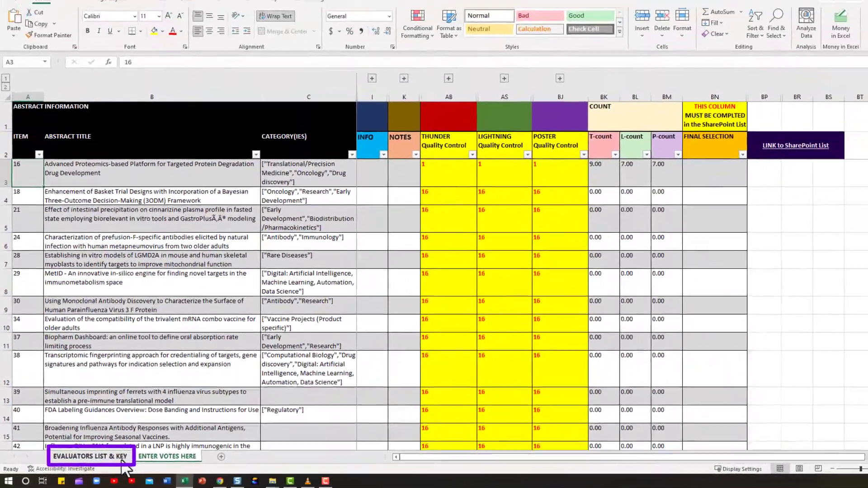
- Review the EVALUATORS LIST & KEY sheet, then return to the ENTER VOTES HERE sheet
{"action": "left_click", "coordinate": [122, 460]}
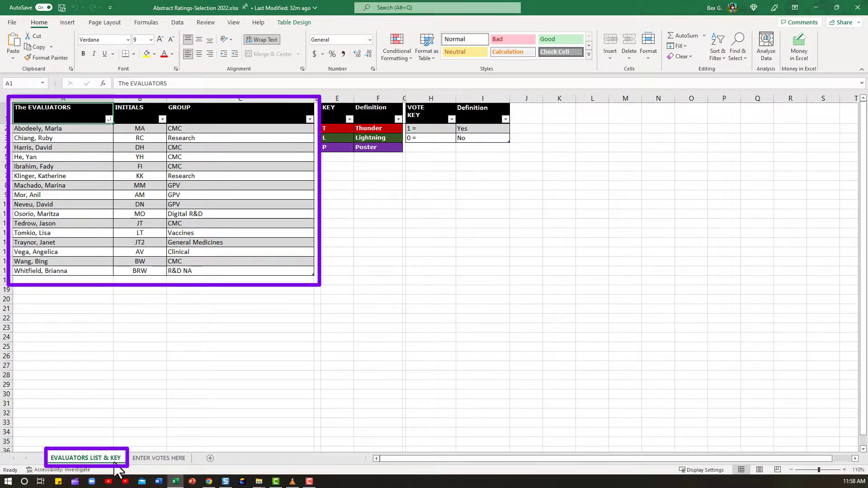
{"action": "left_click", "coordinate": [158, 459]}
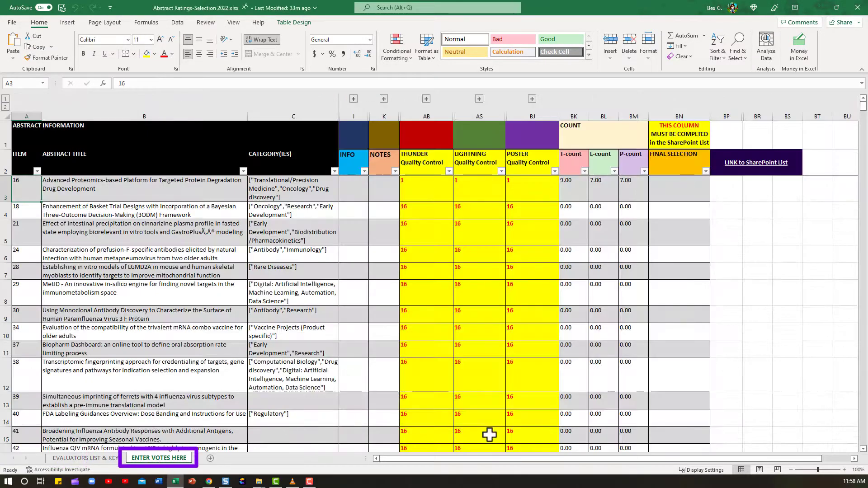
{"action": "key", "text": "alt+Tab"}
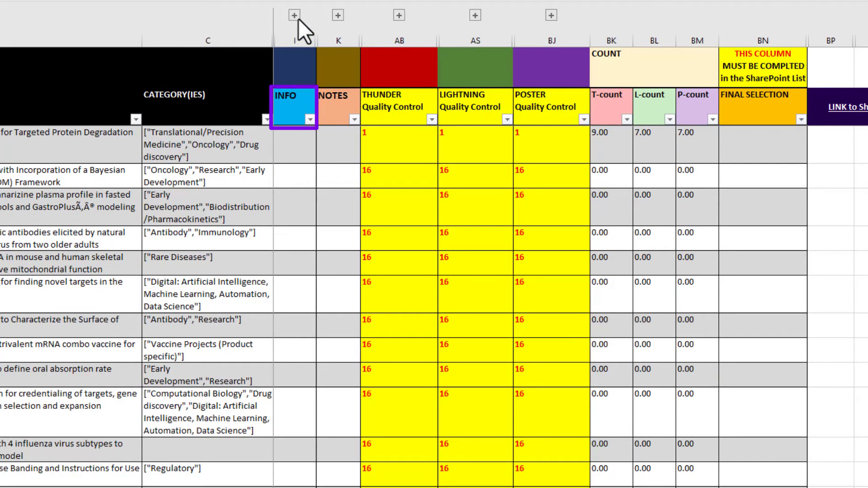
- Explore the grouped columns by expanding and collapsing the GBU-DEPT-LOCATION group and the outline levels
{"action": "left_click", "coordinate": [296, 17]}
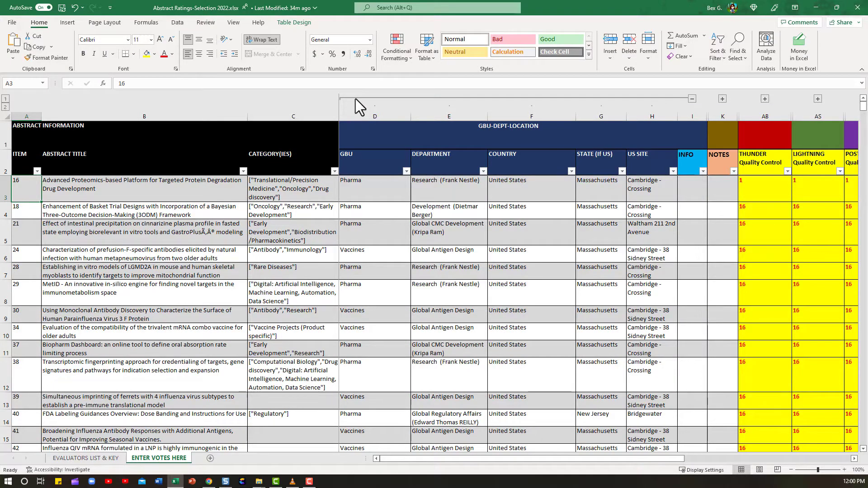
{"action": "left_click", "coordinate": [691, 99]}
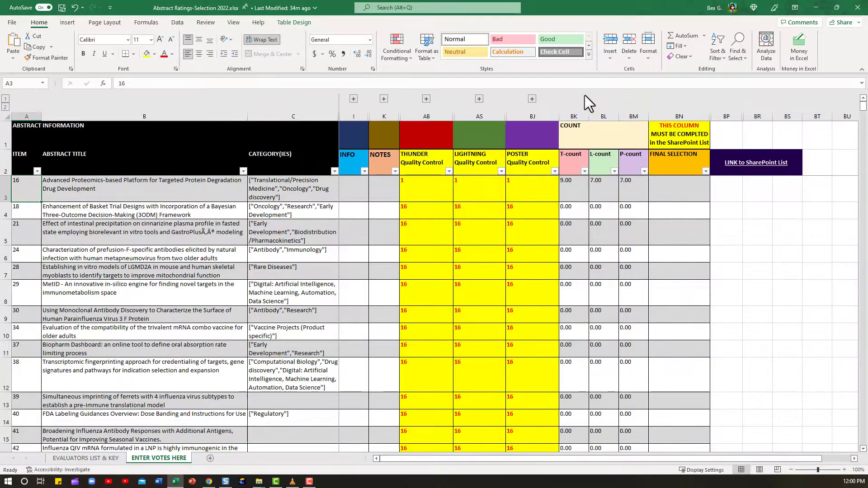
{"action": "left_click", "coordinate": [354, 100]}
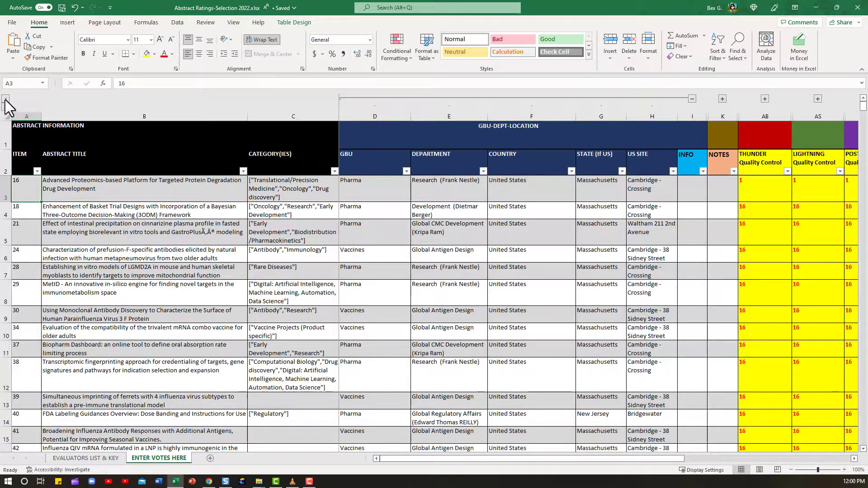
{"action": "left_click", "coordinate": [6, 101]}
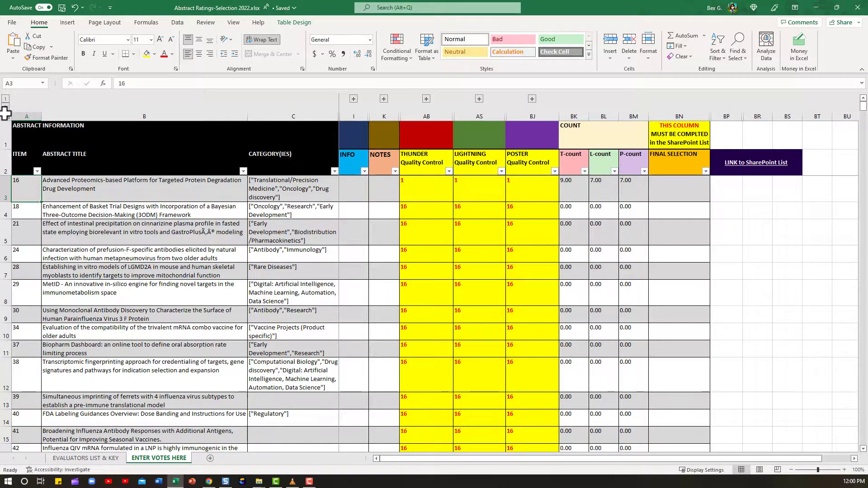
{"action": "left_click", "coordinate": [6, 109]}
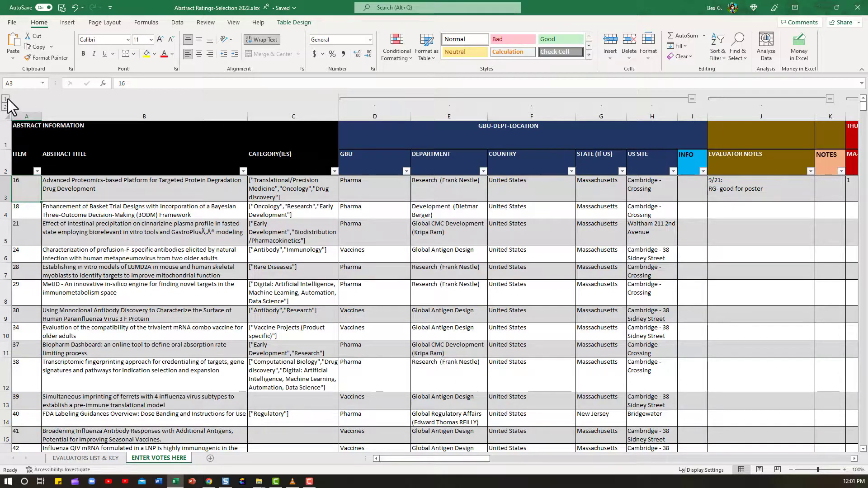
{"action": "left_click", "coordinate": [5, 98]}
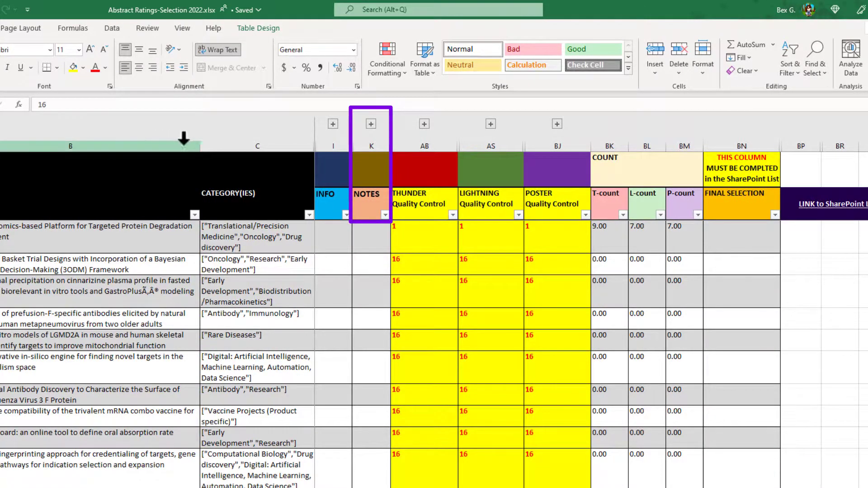
- Expand the Evaluator Notes and Thunder vote column groups
{"action": "left_click", "coordinate": [371, 125]}
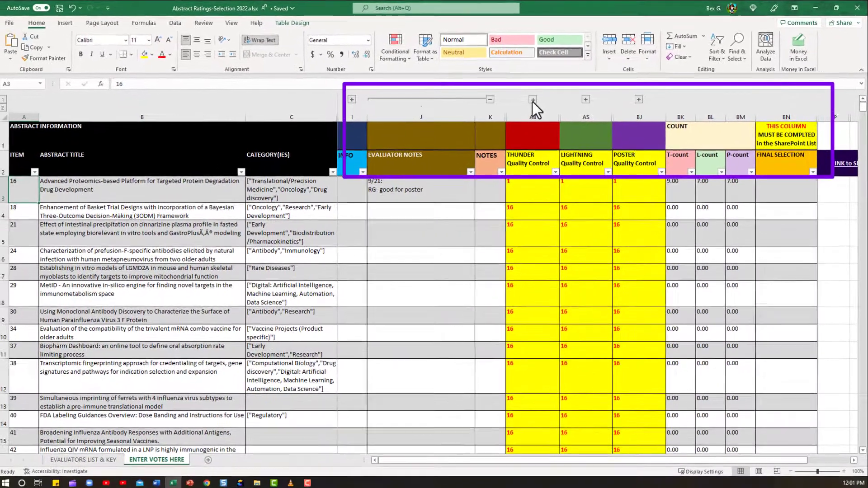
{"action": "left_click", "coordinate": [532, 100]}
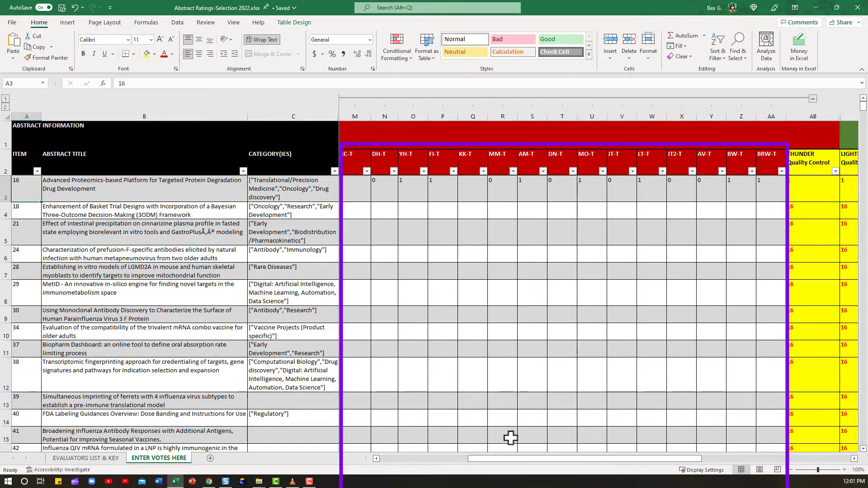
{"action": "mouse_move", "coordinate": [510, 458]}
{"action": "left_mouse_down"}
{"action": "mouse_move", "coordinate": [574, 470]}
{"action": "mouse_move", "coordinate": [658, 465]}
{"action": "left_mouse_up"}
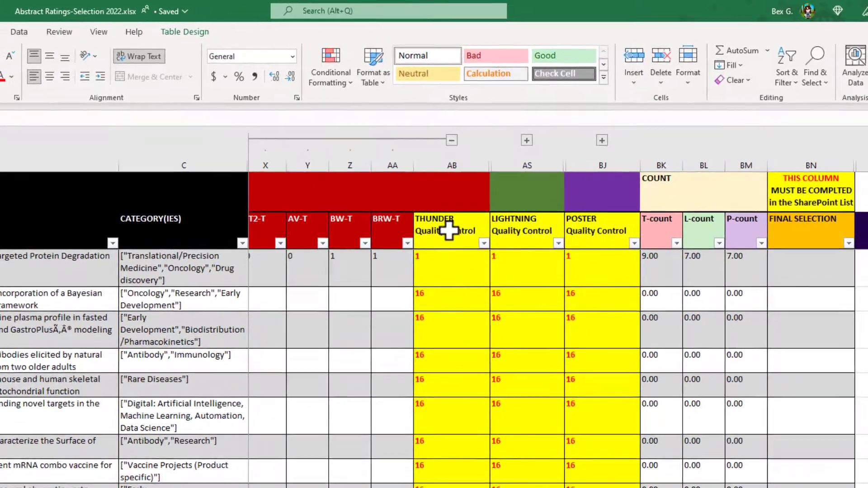
- Check the Thunder Quality Control and COUNT notes and the T-count formula, then expand the Lightning and Poster vote groups
{"action": "left_click", "coordinate": [495, 202]}
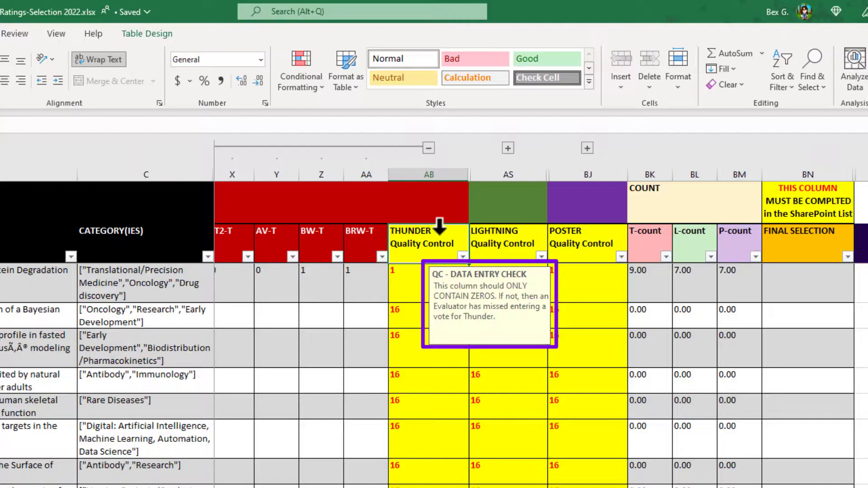
{"action": "left_click", "coordinate": [657, 200]}
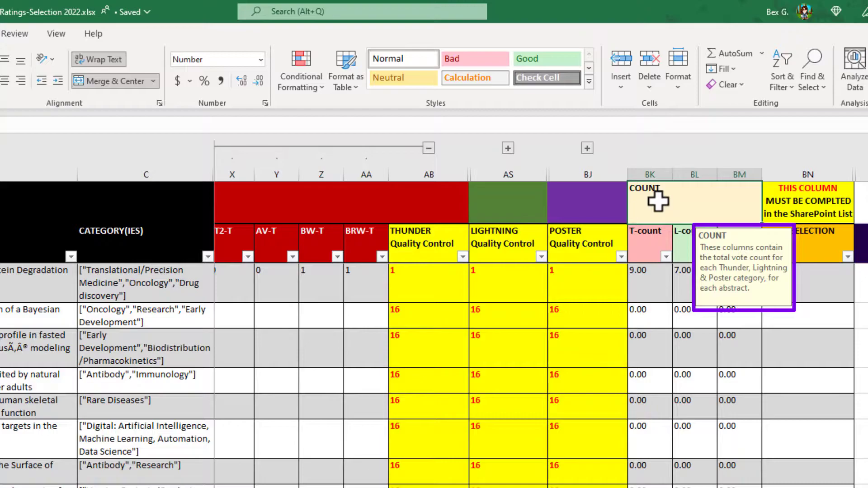
{"action": "left_click", "coordinate": [659, 282]}
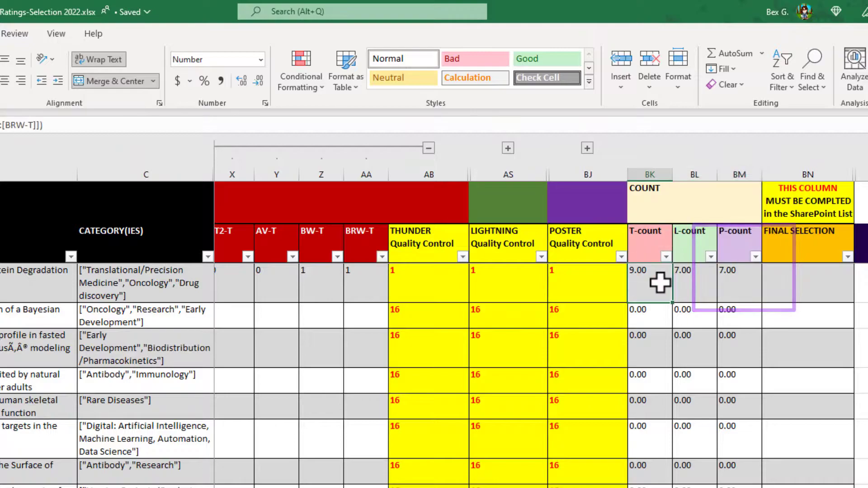
{"action": "mouse_move", "coordinate": [660, 283]}
{"action": "left_mouse_down"}
{"action": "mouse_move", "coordinate": [736, 285]}
{"action": "mouse_move", "coordinate": [651, 285]}
{"action": "left_mouse_up"}
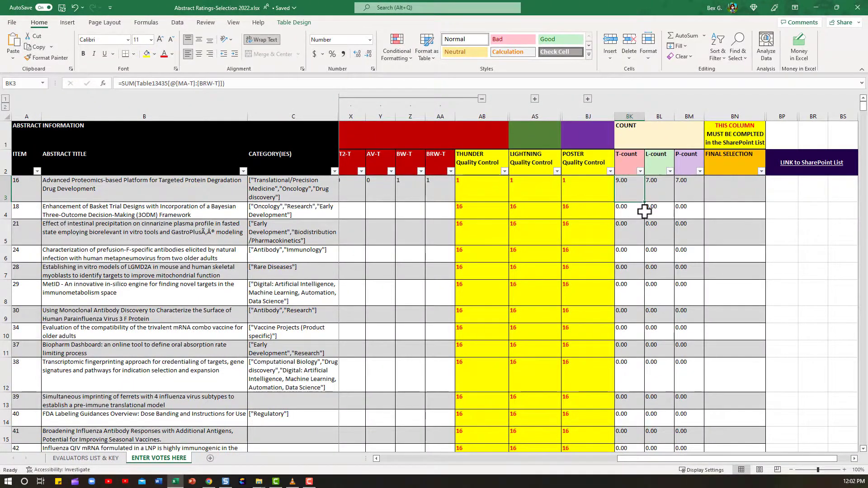
{"action": "left_click", "coordinate": [535, 99]}
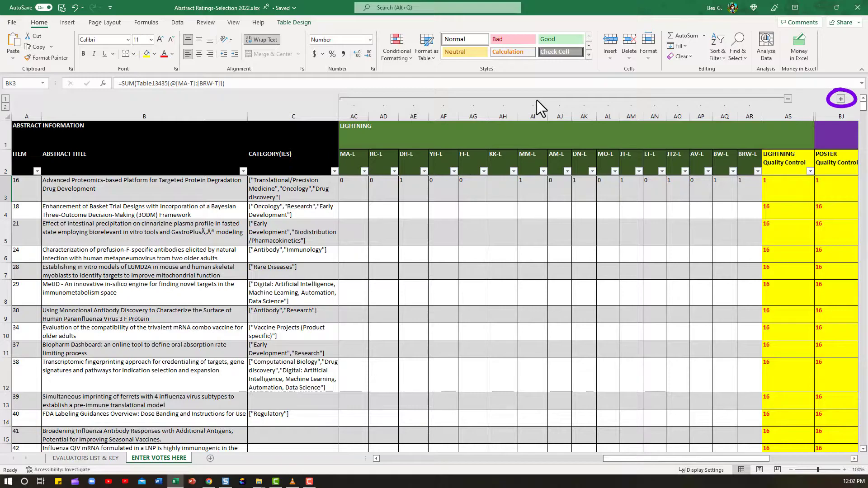
{"action": "left_click", "coordinate": [838, 100]}
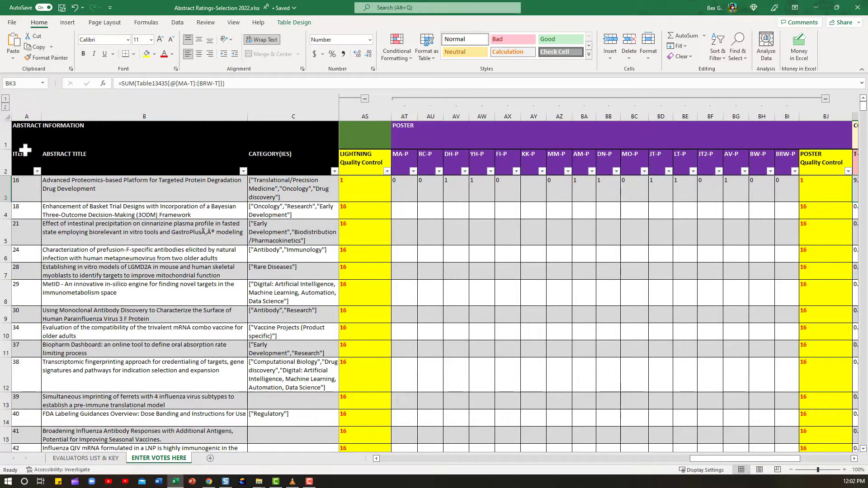
- Filter the ITEM column to show only item 16
{"action": "left_click", "coordinate": [38, 172]}
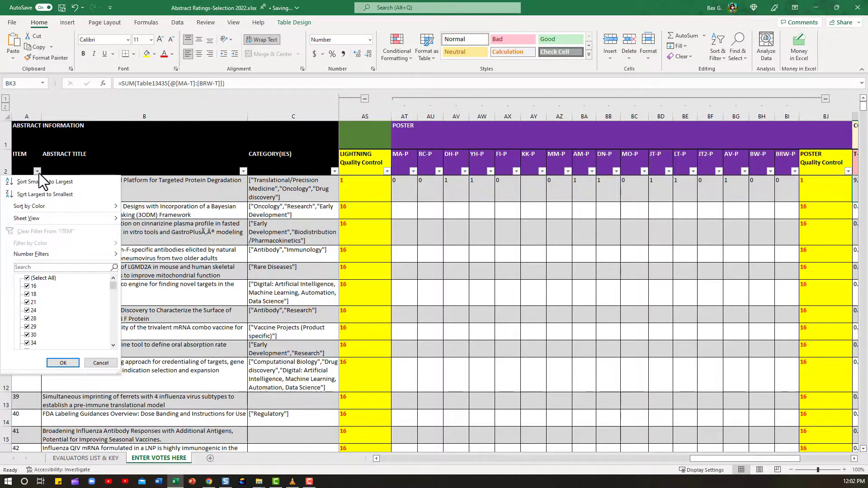
{"action": "left_click", "coordinate": [28, 279]}
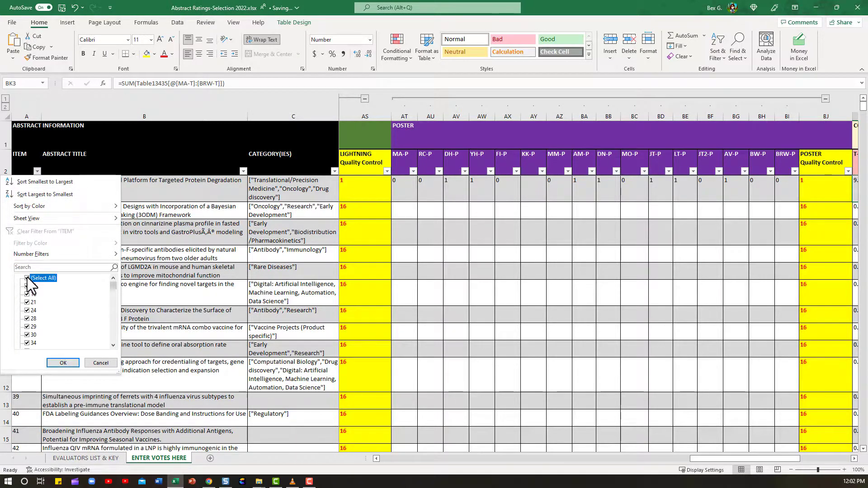
{"action": "left_click", "coordinate": [27, 287]}
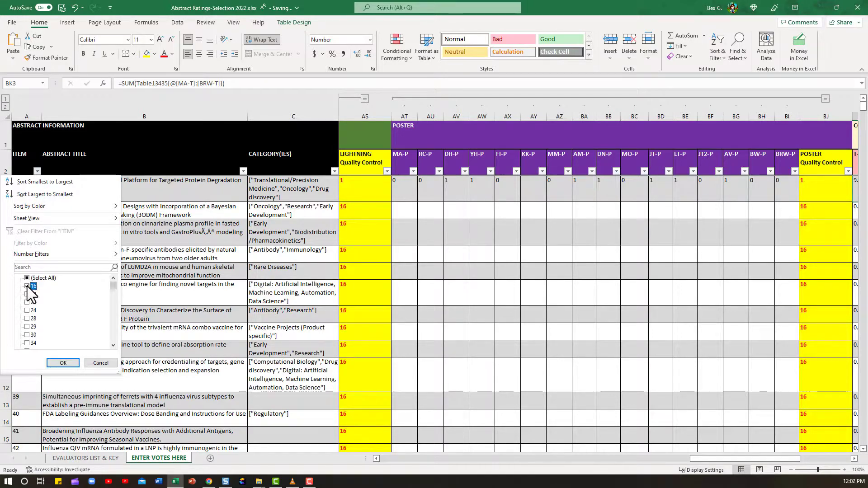
{"action": "left_click", "coordinate": [54, 363]}
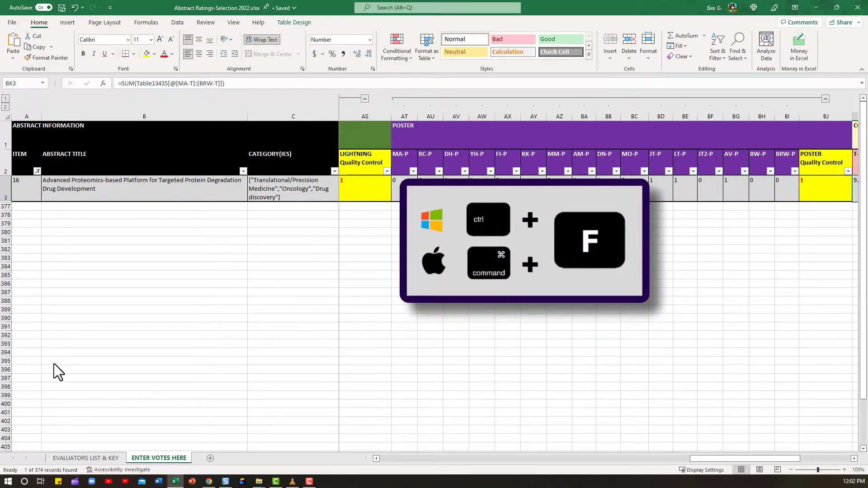
- Find the 'kk-' vote columns and enter 0 in the KK-T cell for item 16
{"action": "key", "text": "ctrl+f"}
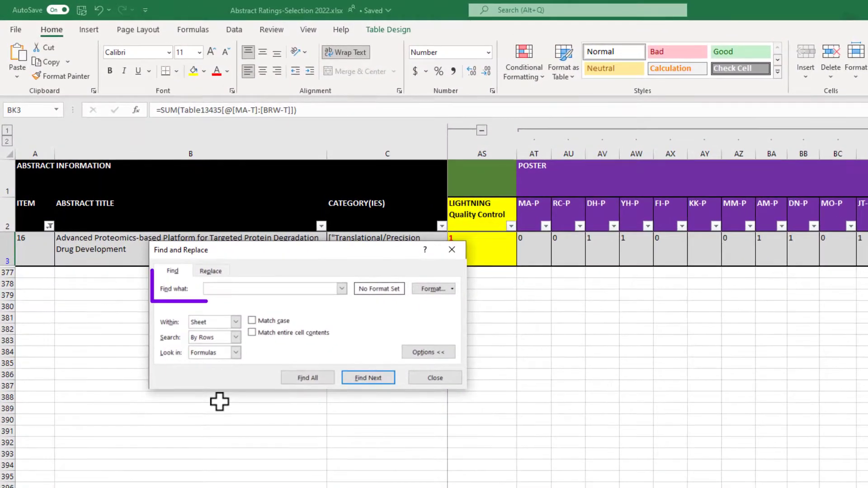
{"action": "type", "text": "kk-"}
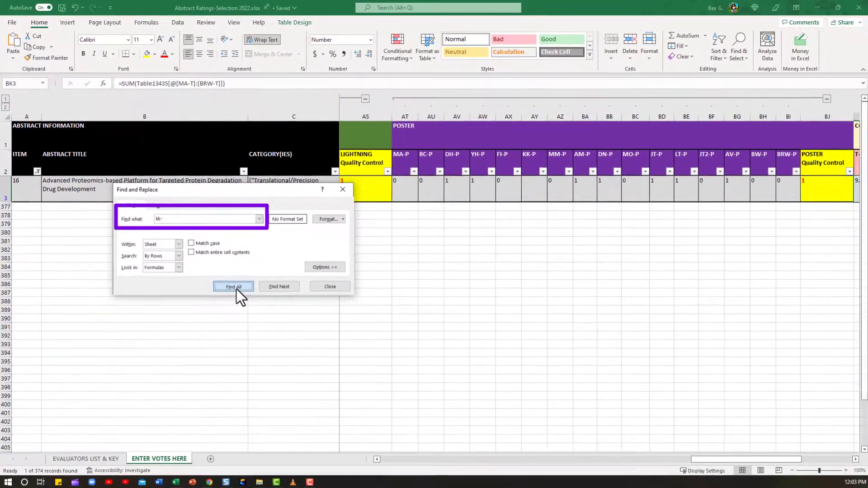
{"action": "left_click", "coordinate": [279, 346]}
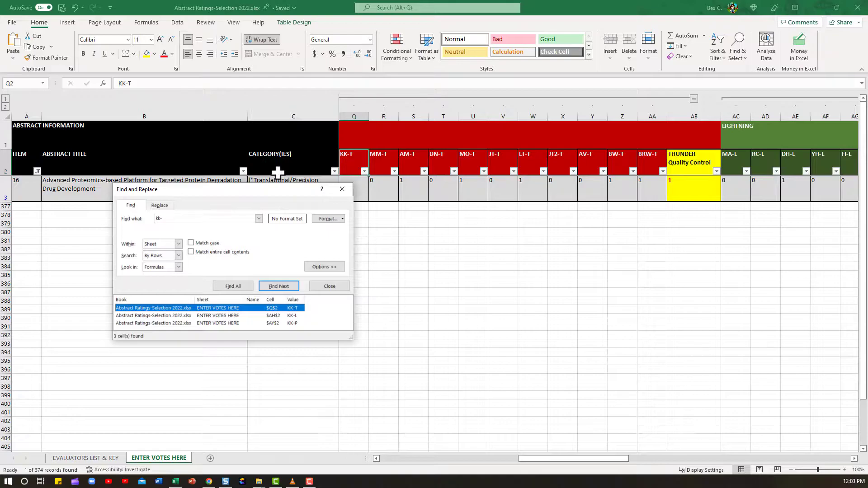
{"action": "mouse_move", "coordinate": [521, 459]}
{"action": "left_mouse_down"}
{"action": "mouse_move", "coordinate": [536, 457]}
{"action": "mouse_move", "coordinate": [509, 462]}
{"action": "left_mouse_up"}
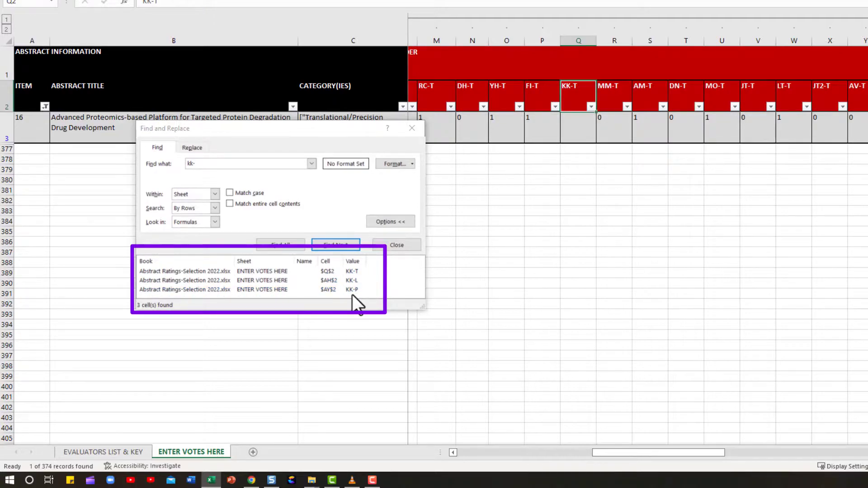
{"action": "left_click", "coordinate": [355, 271]}
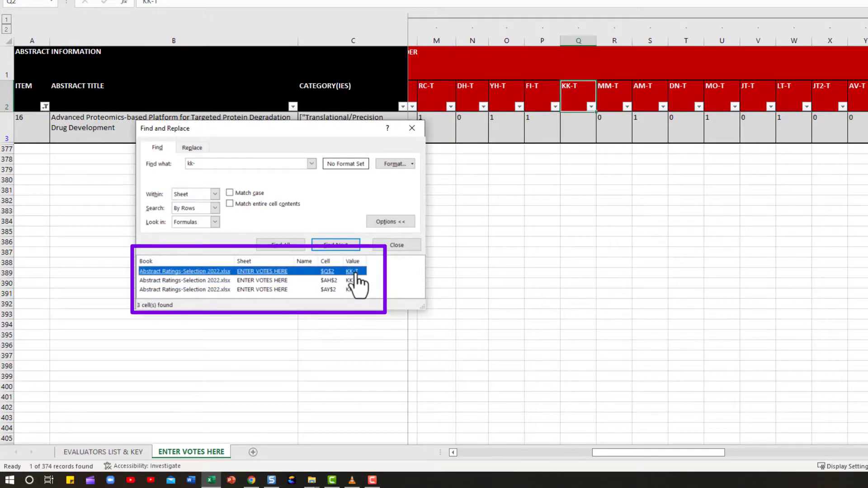
{"action": "left_click", "coordinate": [580, 127]}
{"action": "type", "text": "0"}
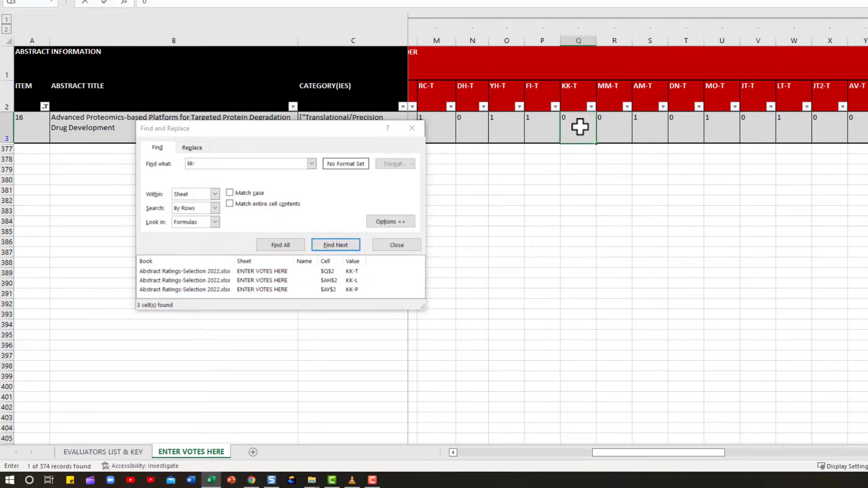
{"action": "key", "text": "Tab"}
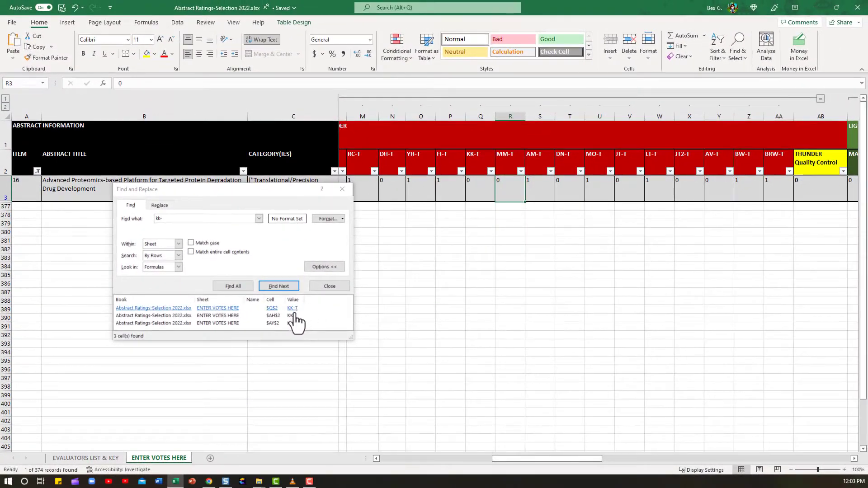
- Enter 0 in the KK-L vote cell for item 16
{"action": "left_click", "coordinate": [293, 316]}
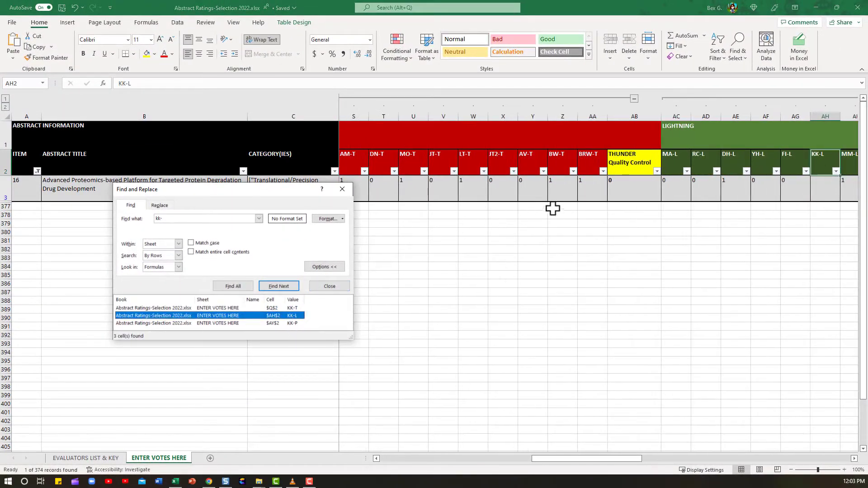
{"action": "left_click", "coordinate": [828, 193]}
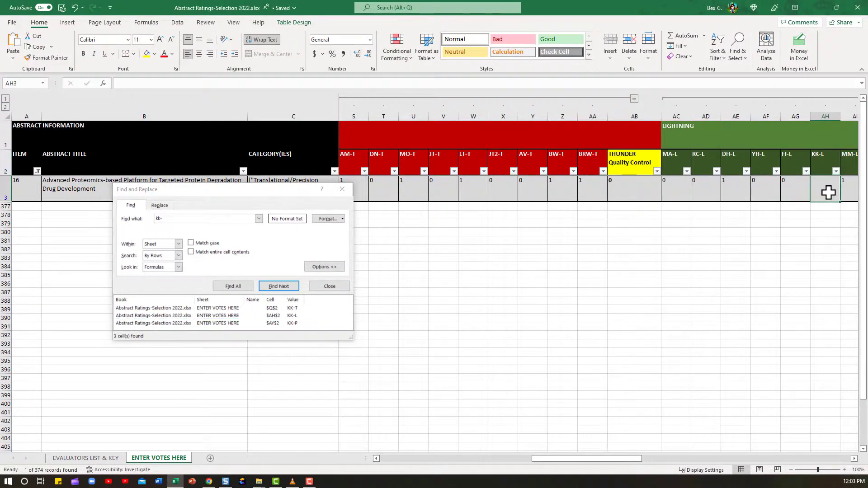
{"action": "type", "text": "0"}
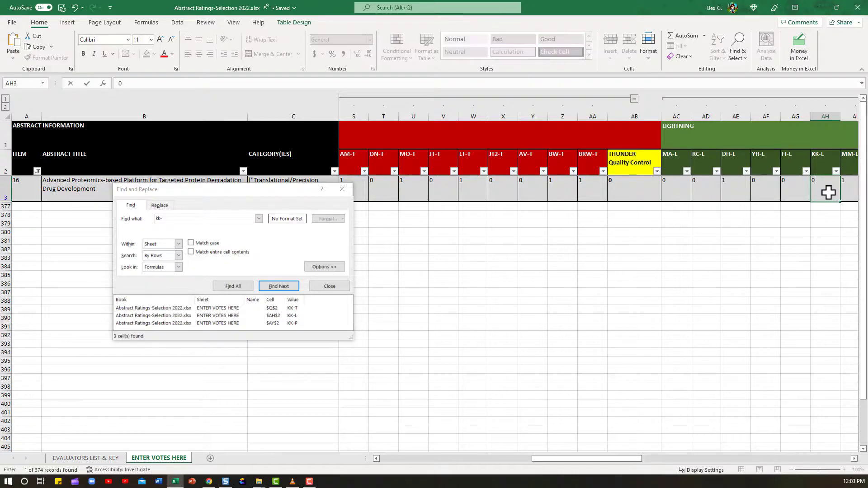
- Enter 1 in item 16's KK-P poster vote cell, then close the Find and Replace dialog
{"action": "key", "text": "Tab"}
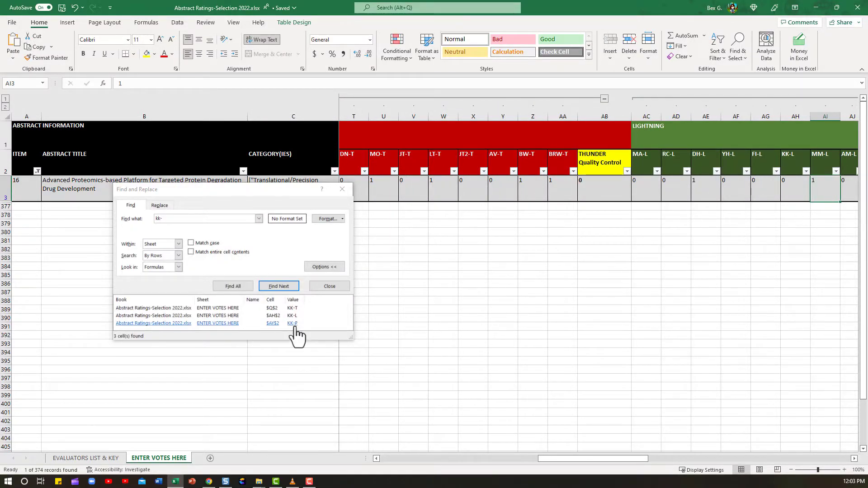
{"action": "left_click", "coordinate": [293, 323]}
{"action": "left_click_drag", "start_coordinate": [635, 457], "coordinate": [678, 459]}
{"action": "left_click", "coordinate": [628, 185]}
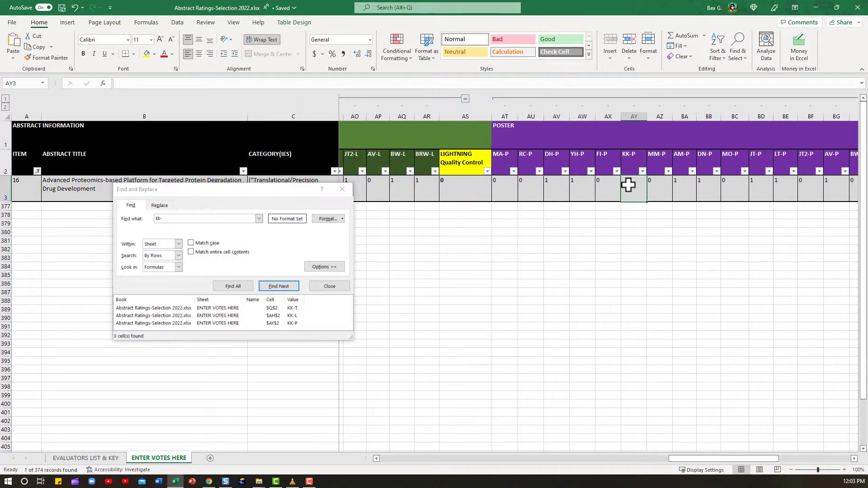
{"action": "type", "text": "1"}
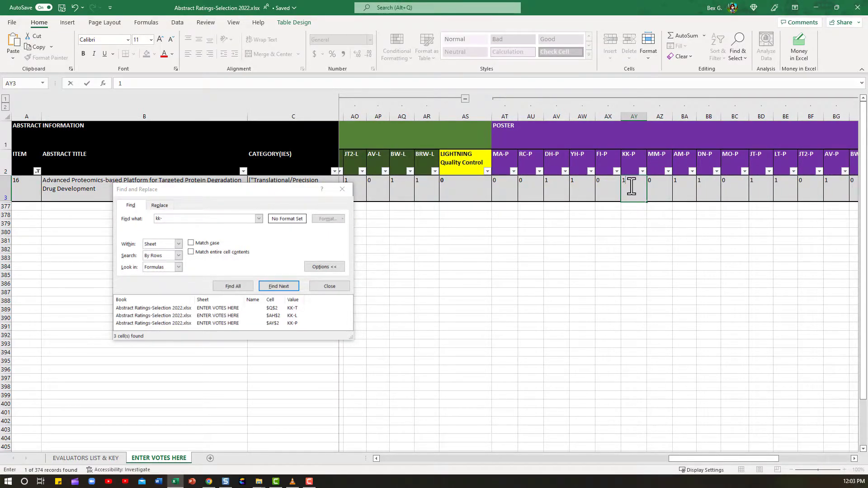
{"action": "key", "text": "Tab"}
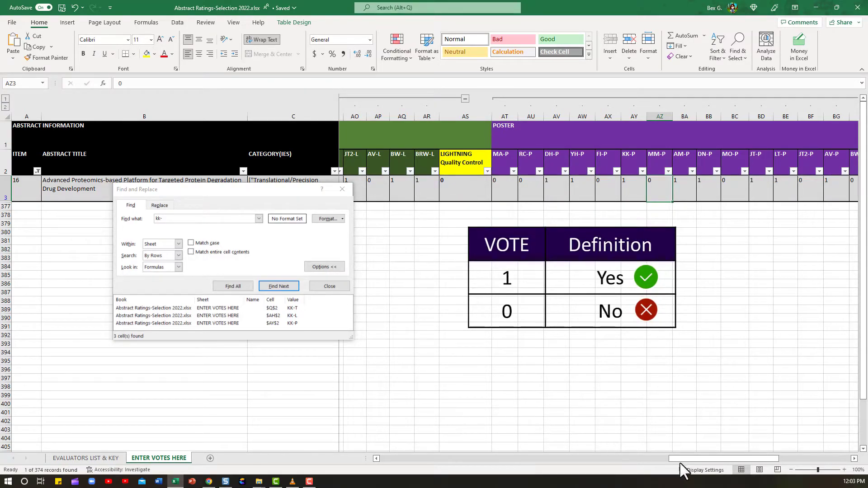
{"action": "left_click_drag", "start_coordinate": [682, 459], "coordinate": [733, 459]}
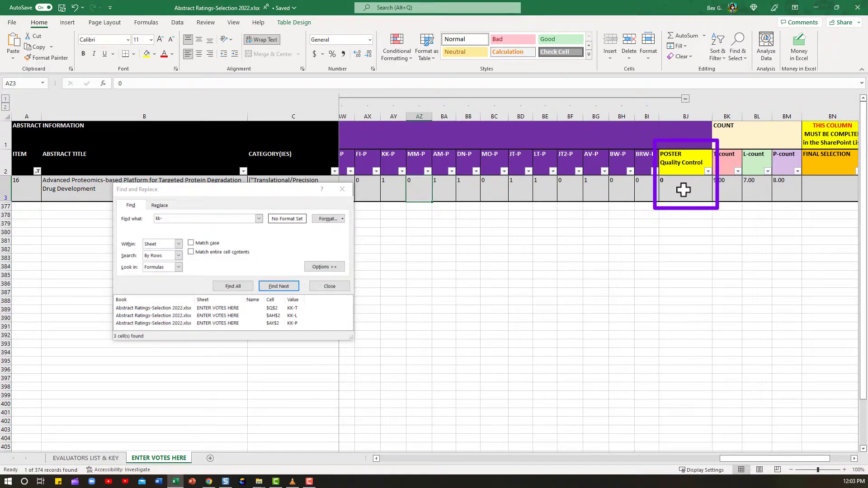
{"action": "left_click", "coordinate": [329, 286]}
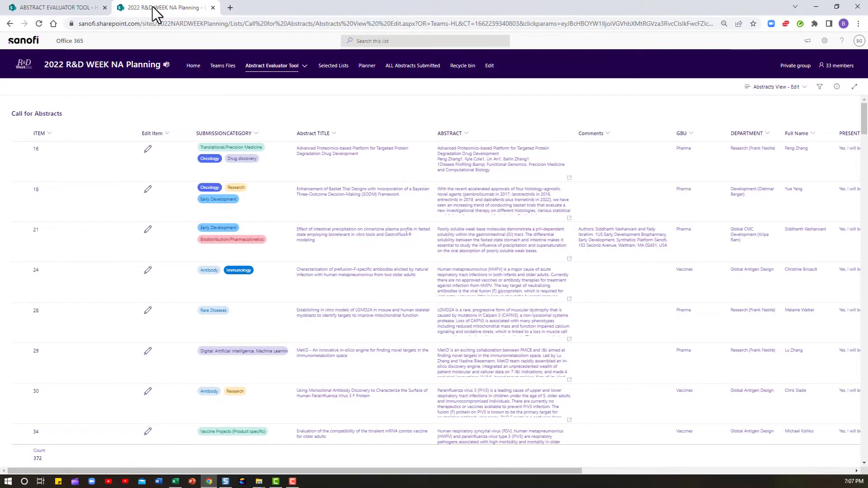
- Open item 16 in the Abstract Evaluator Tool, set its FINAL Selection Status to Poster, and save
{"action": "left_click", "coordinate": [147, 150]}
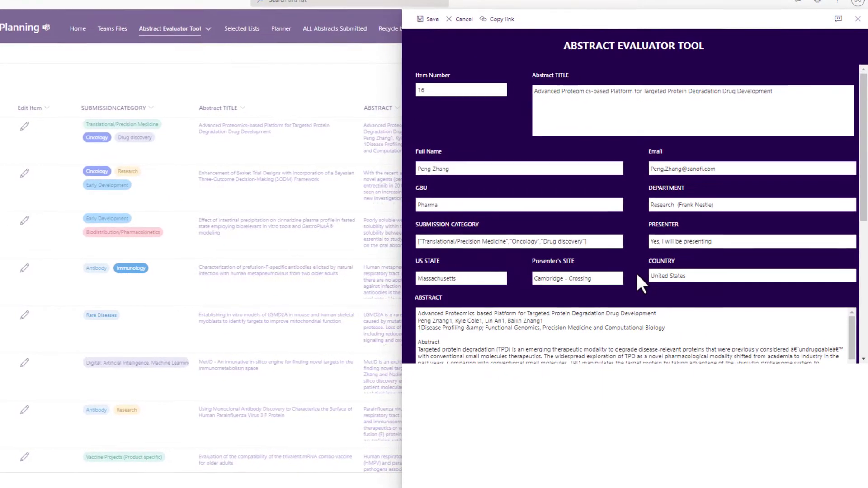
{"action": "scroll", "coordinate": [670, 275], "scroll_direction": "down", "scroll_amount": 1}
{"action": "scroll", "coordinate": [636, 273], "scroll_direction": "down", "scroll_amount": 3}
{"action": "left_click", "coordinate": [681, 268]}
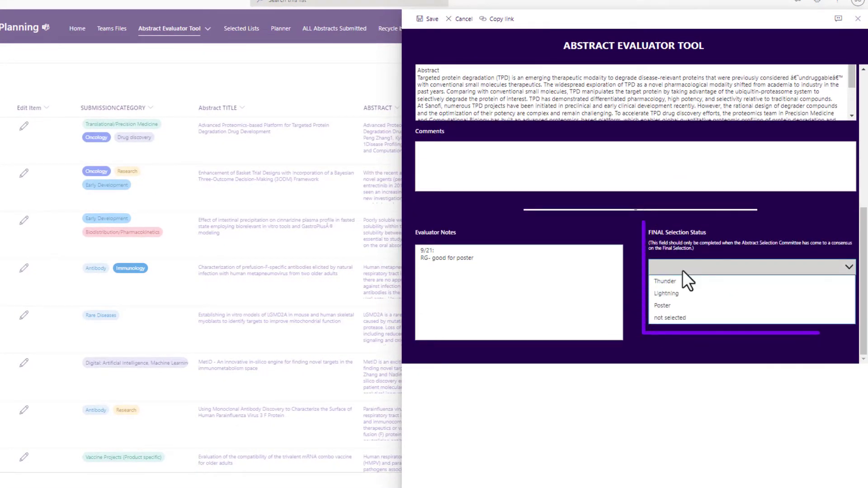
{"action": "left_click", "coordinate": [677, 305]}
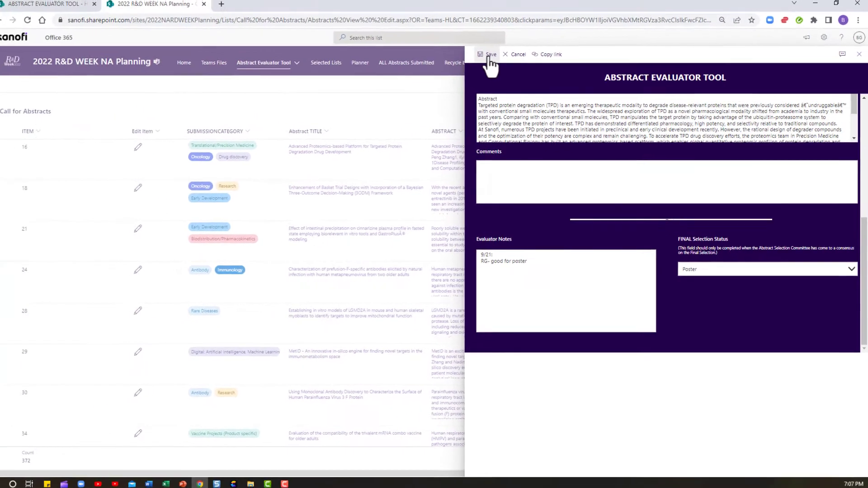
{"action": "left_click", "coordinate": [490, 55]}
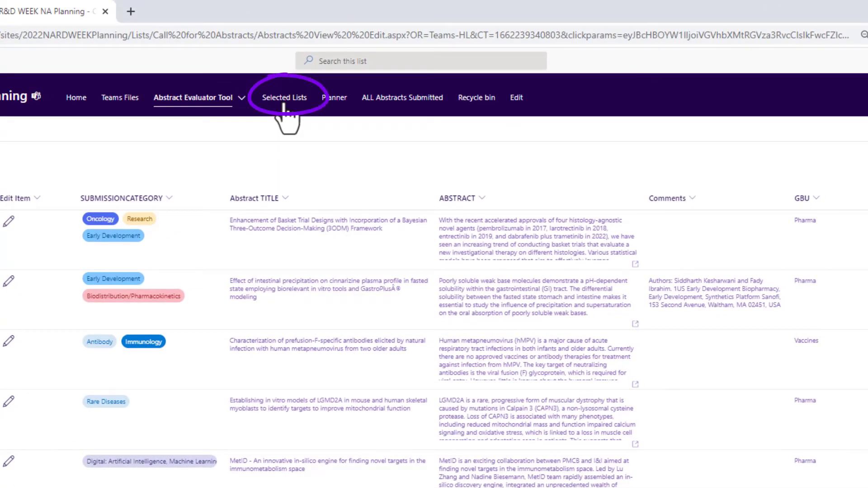
- Open the Selected Lists page and expand the Poster section to review the selected abstracts
{"action": "left_click", "coordinate": [284, 103]}
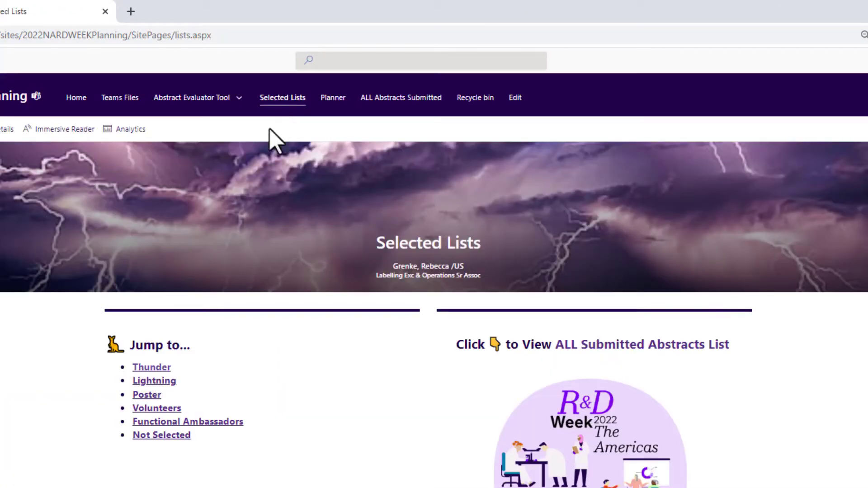
{"action": "left_click", "coordinate": [155, 398]}
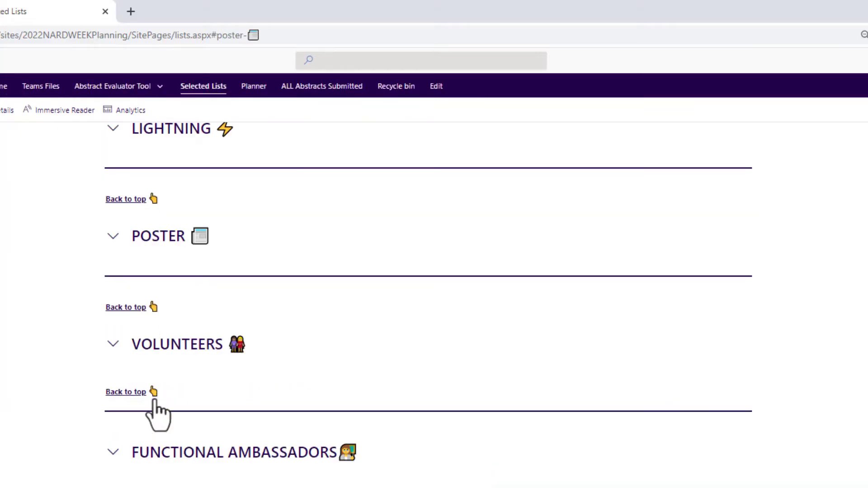
{"action": "left_click", "coordinate": [121, 240]}
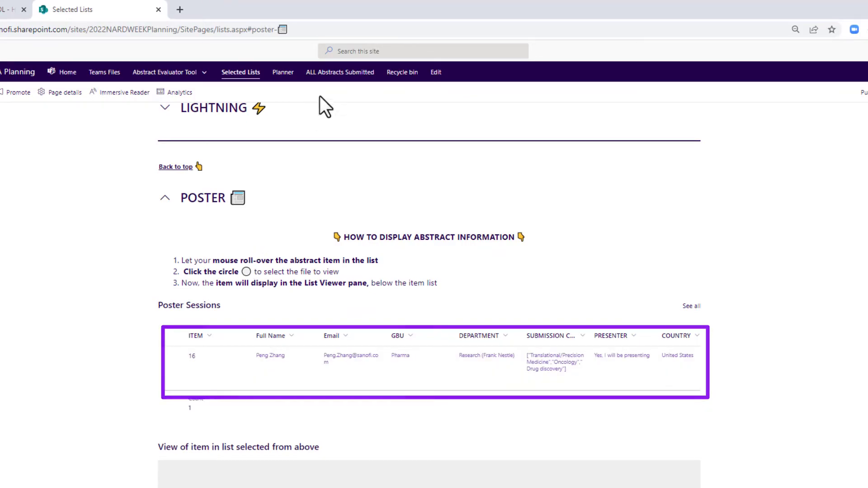
- Open item 16 from ALL Abstracts Submitted, change its FINAL Selection Status to Thunder, and save
{"action": "left_click", "coordinate": [338, 74]}
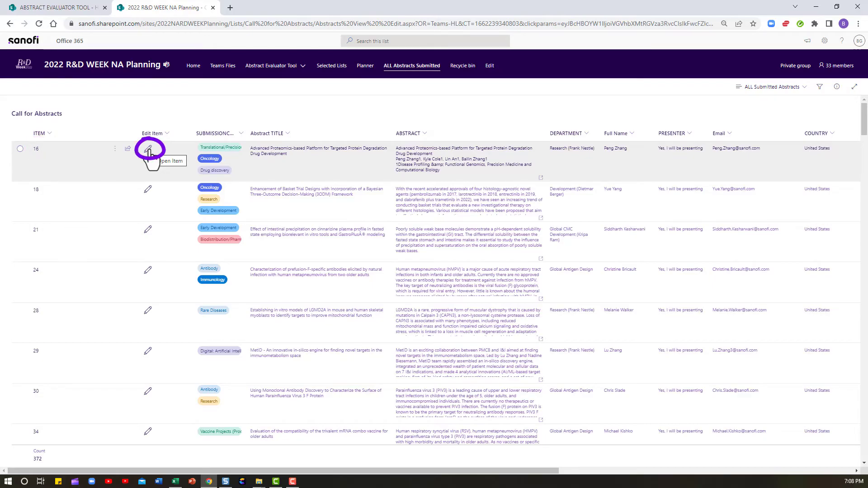
{"action": "left_click", "coordinate": [148, 153]}
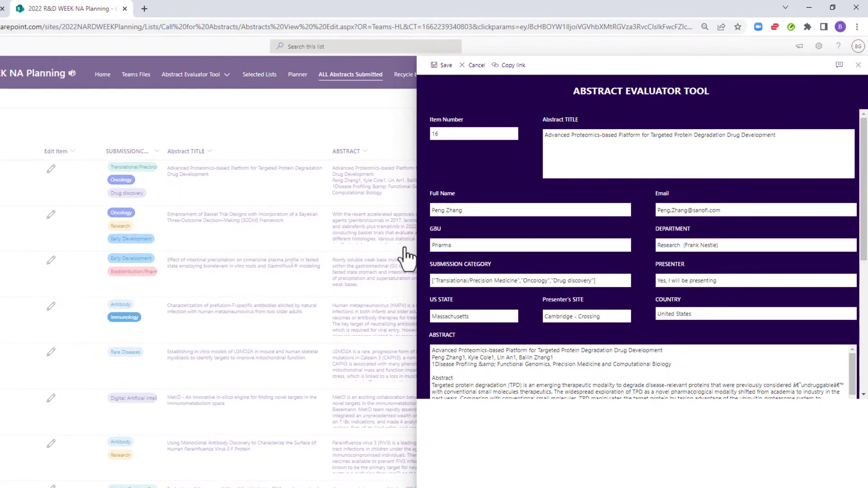
{"action": "scroll", "coordinate": [636, 299], "scroll_direction": "down", "scroll_amount": 5}
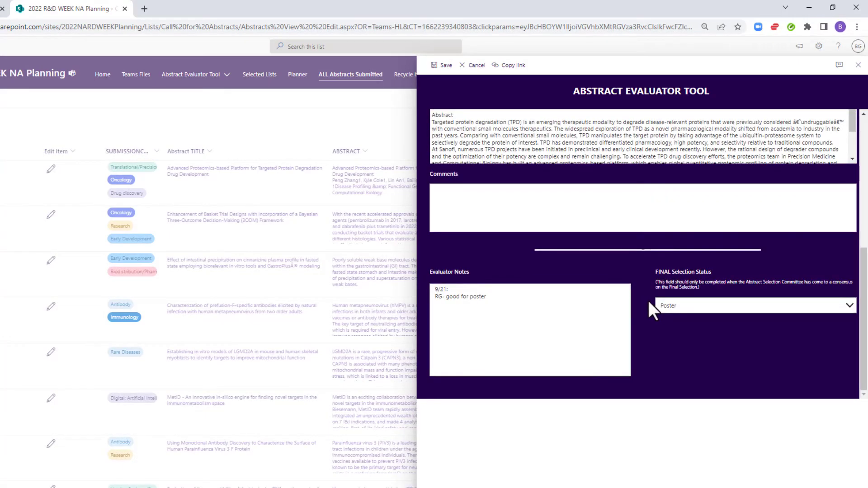
{"action": "left_click", "coordinate": [694, 305]}
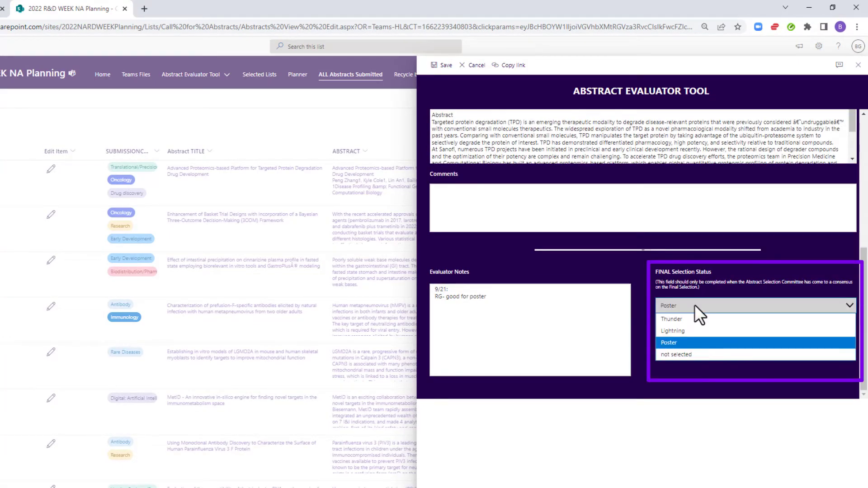
{"action": "left_click", "coordinate": [705, 338]}
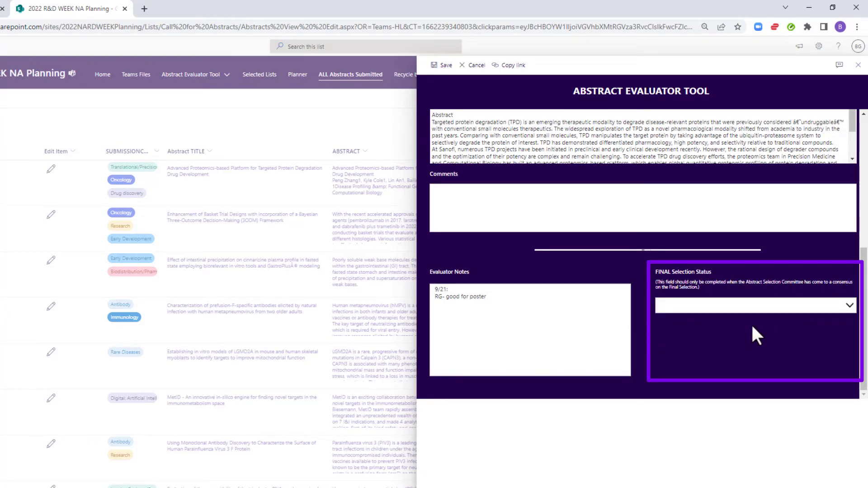
{"action": "left_click", "coordinate": [687, 301]}
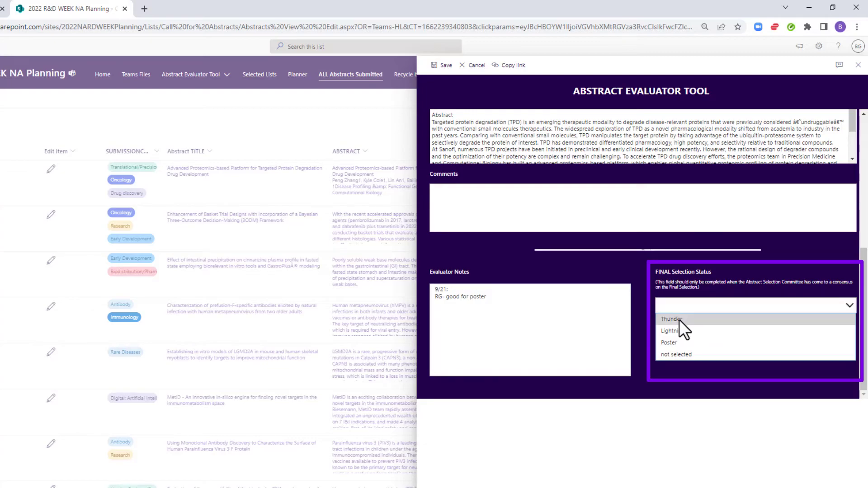
{"action": "left_click", "coordinate": [679, 319]}
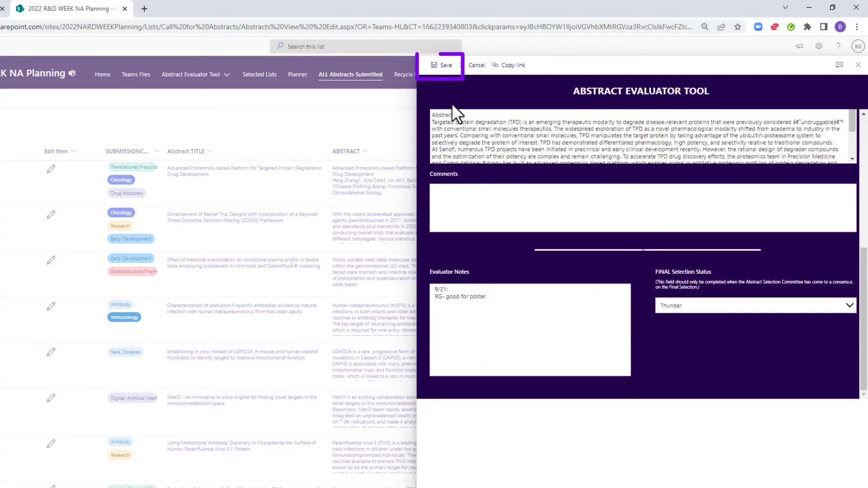
{"action": "left_click", "coordinate": [439, 68]}
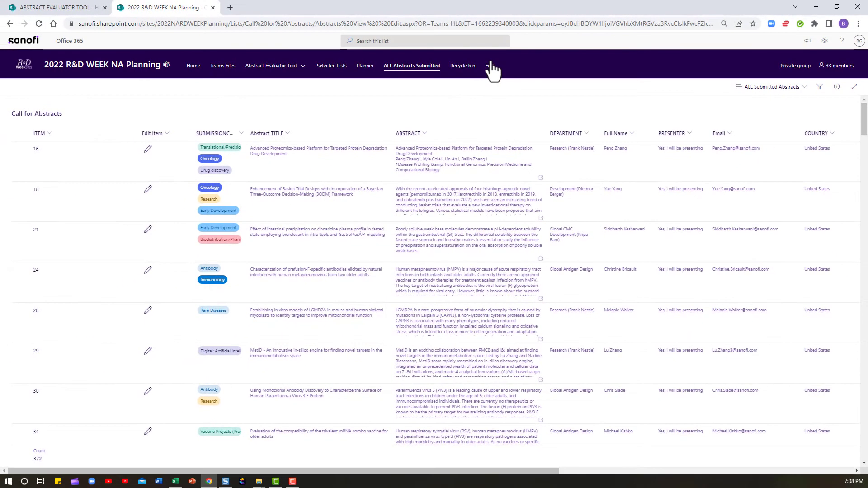